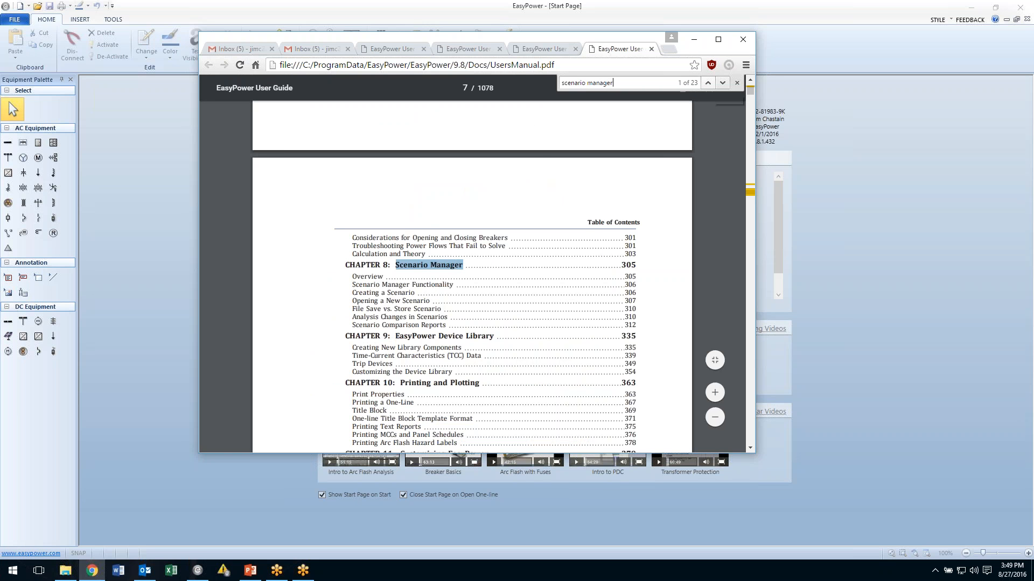
Step through the user manual's search matches for scenario manager to reach the Scenario Manager chapter, then minimize the browser.
click(721, 83)
click(722, 82)
click(722, 82)
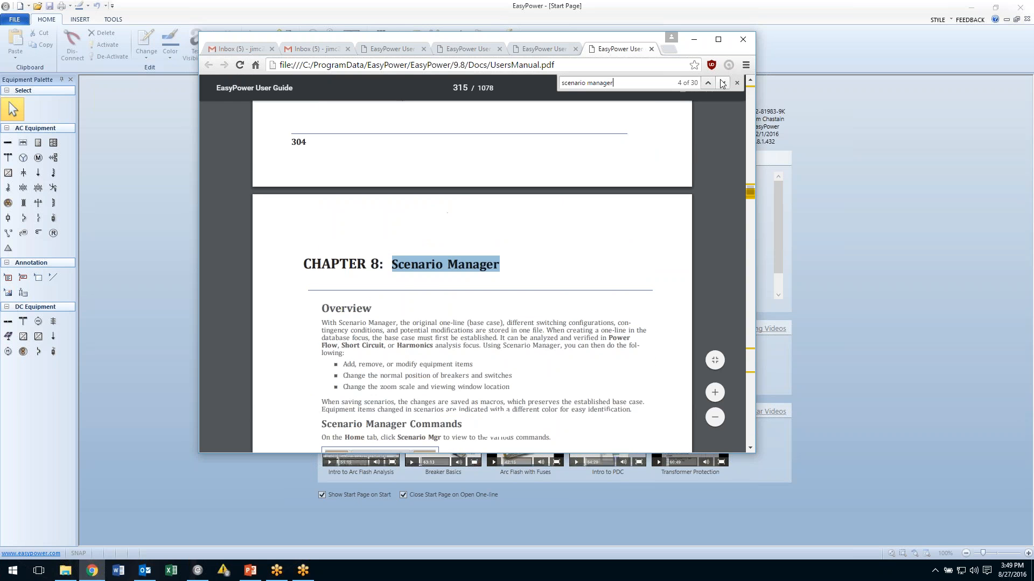
click(694, 39)
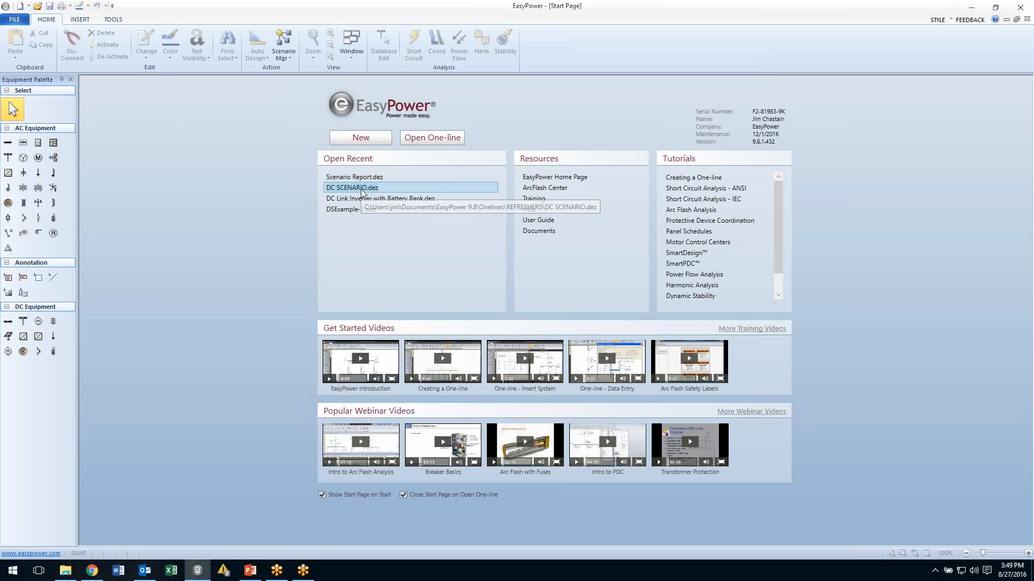
Switch to the Scenario Report.dez one-line window showing the base case.
click(351, 56)
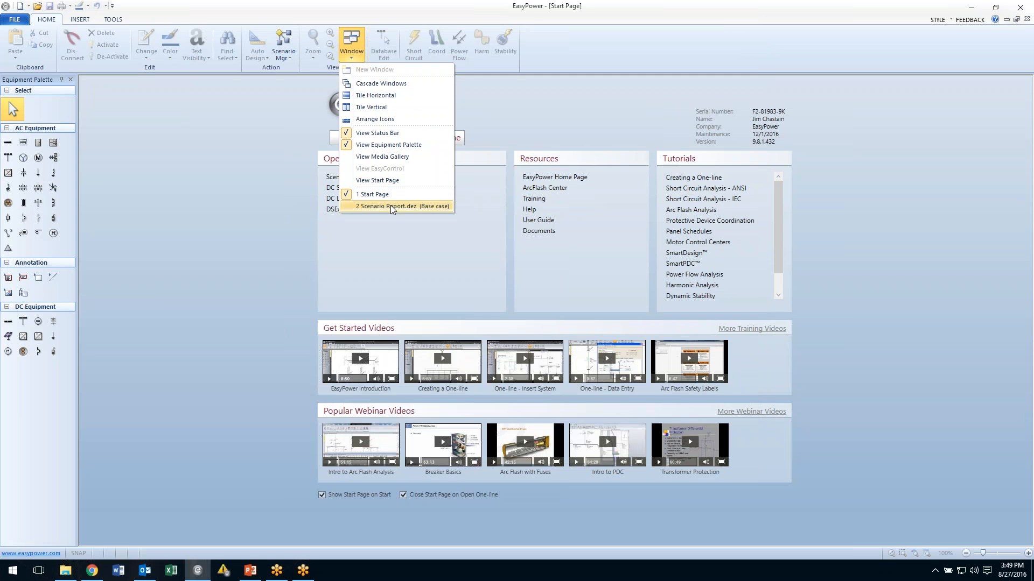
click(391, 206)
drag(431, 222, 455, 249)
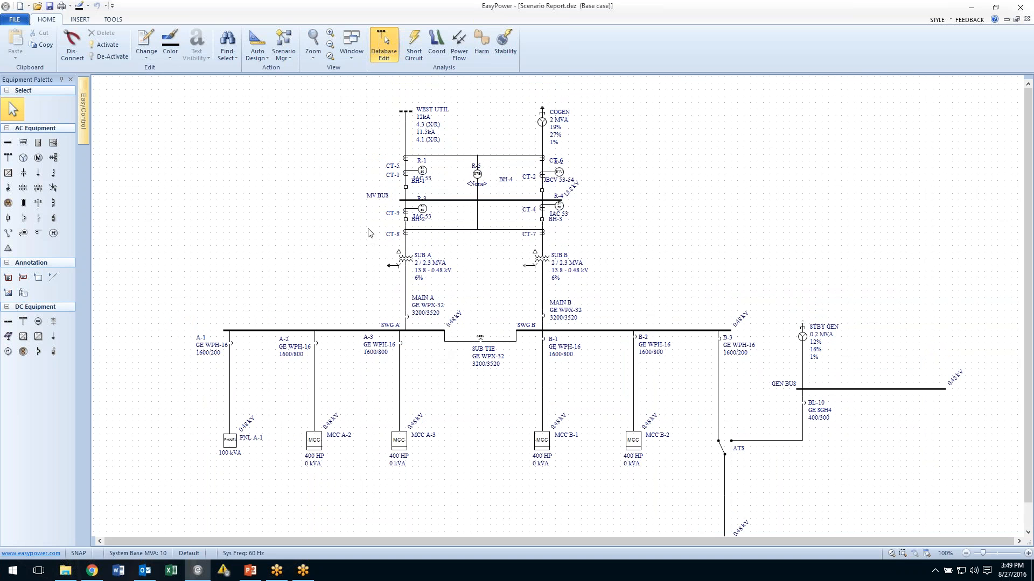
Open the scenario "Cogen only - Tie closed" from the Scenario Manager.
click(290, 61)
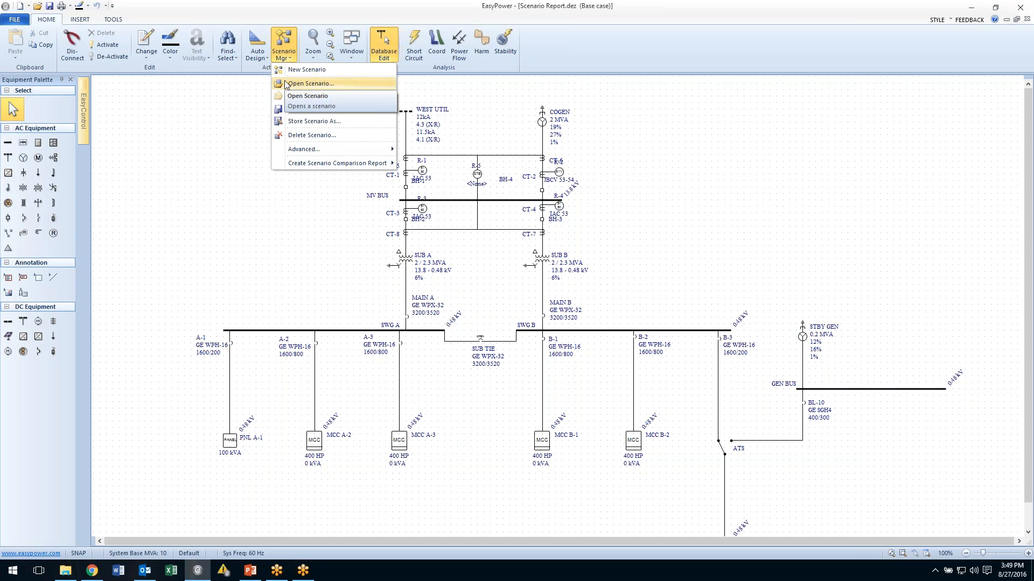
click(290, 87)
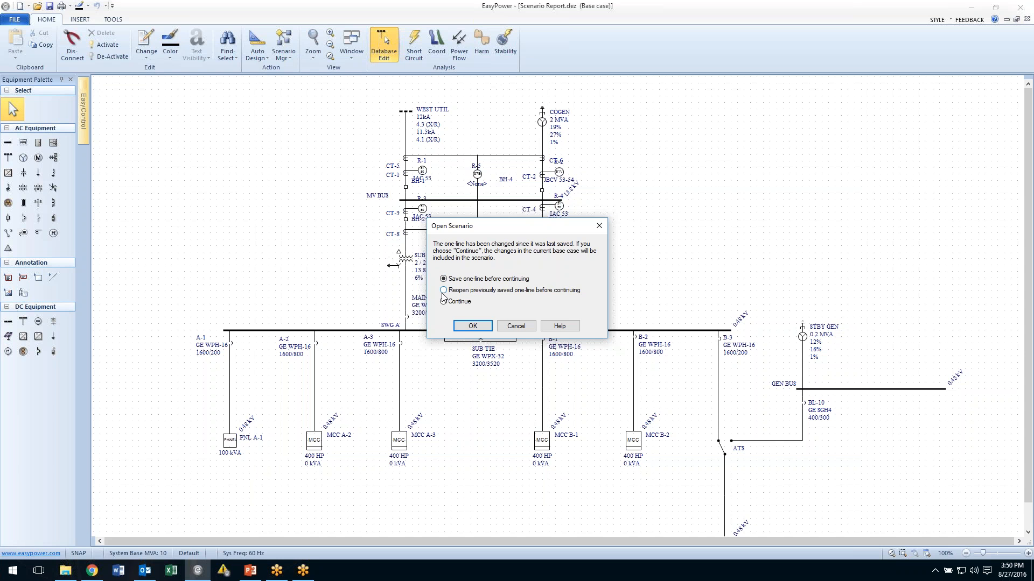
click(466, 325)
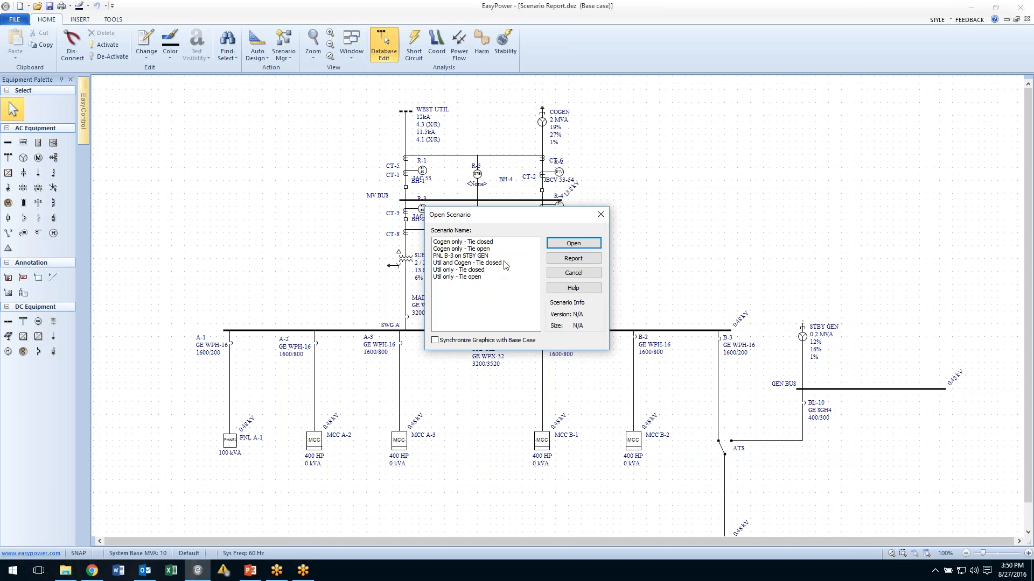
click(464, 244)
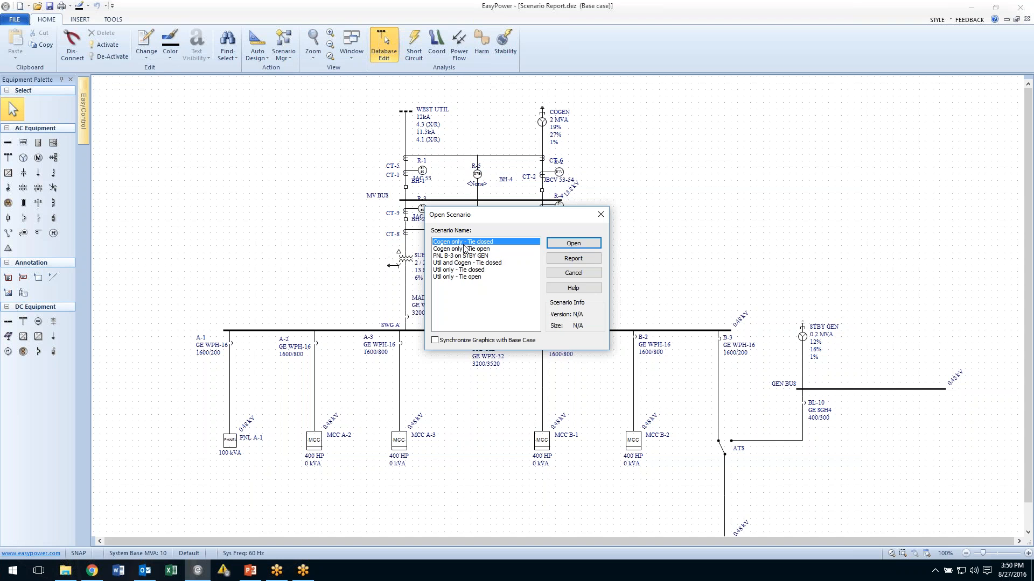
click(574, 244)
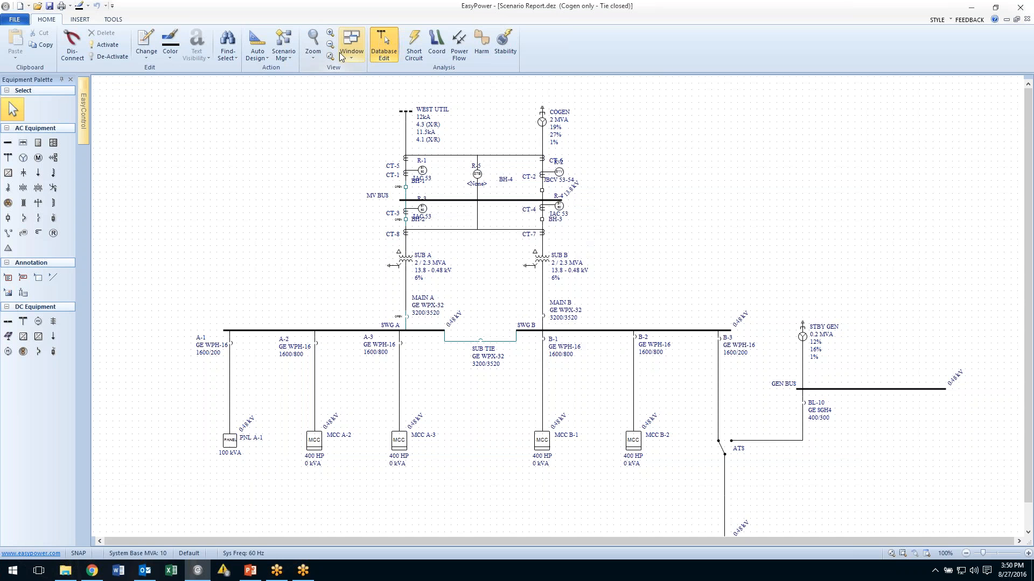
Open the scenario "Cogen only - Tie open" without storing the current scenario's changes.
click(331, 34)
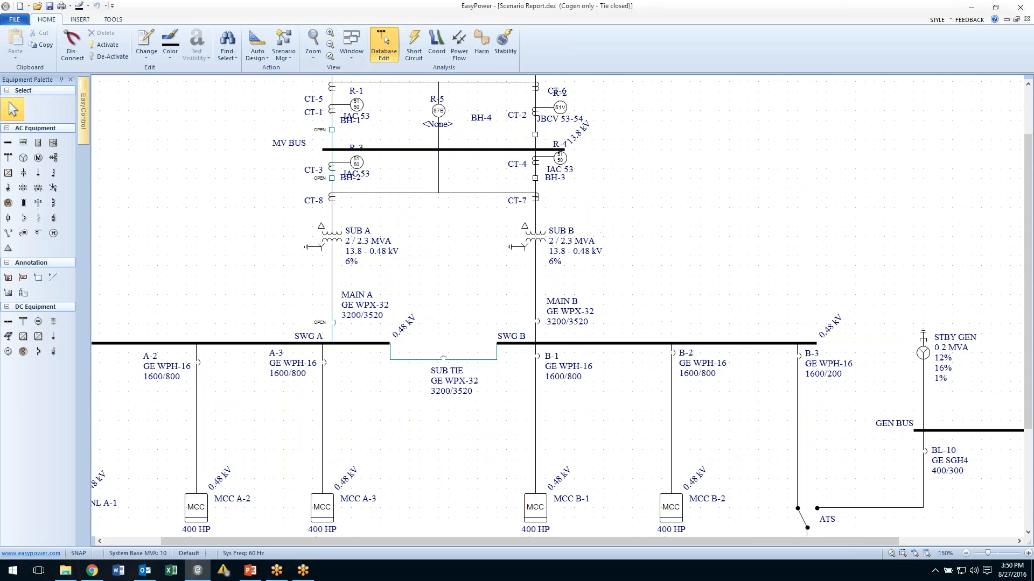
drag(441, 256, 485, 359)
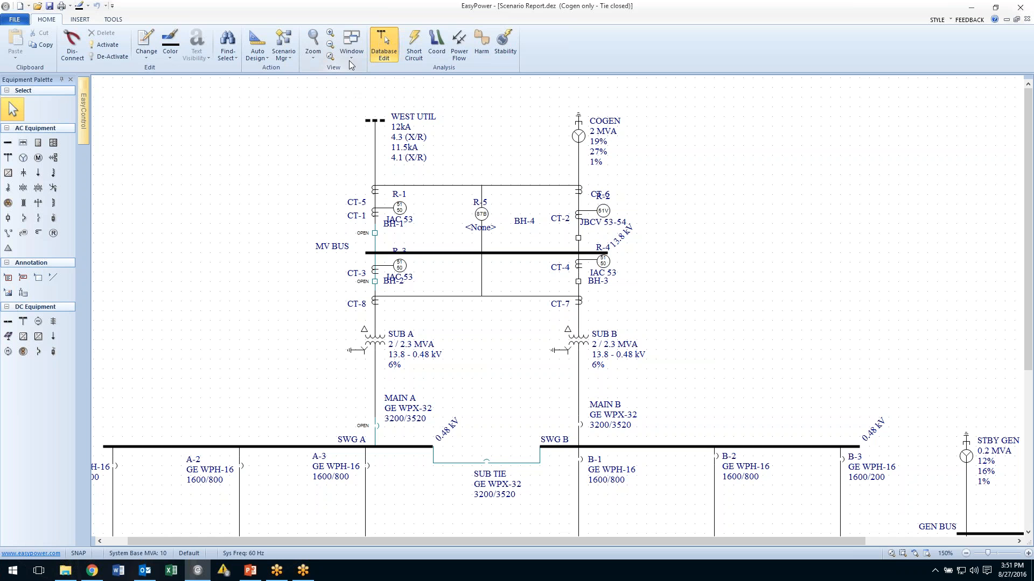
click(284, 60)
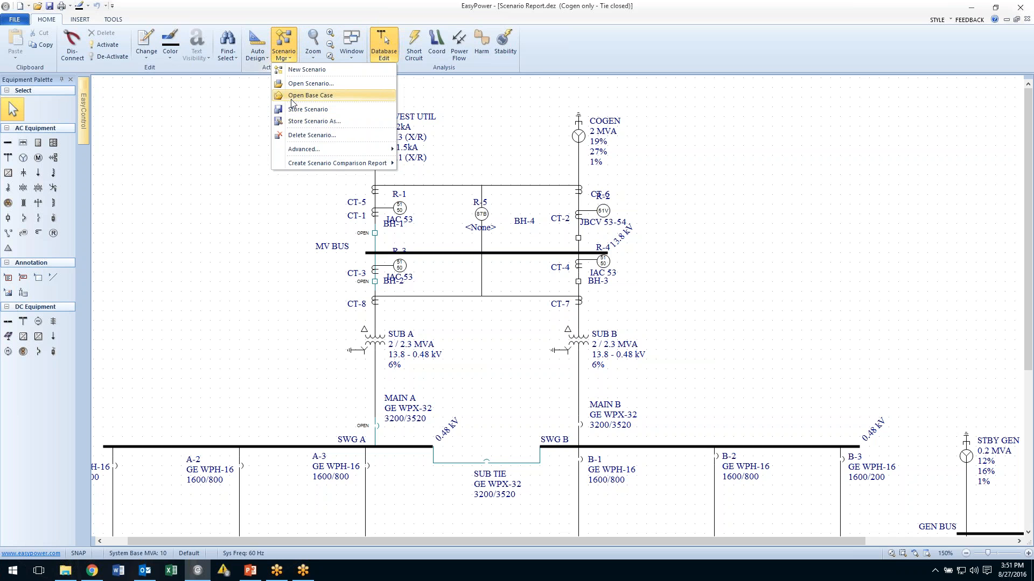
click(298, 84)
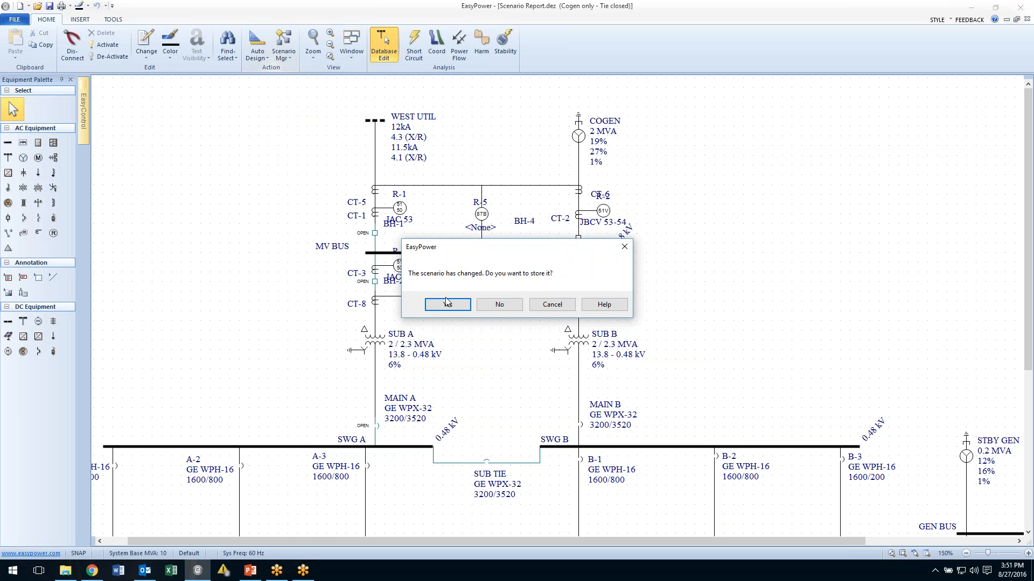
click(511, 302)
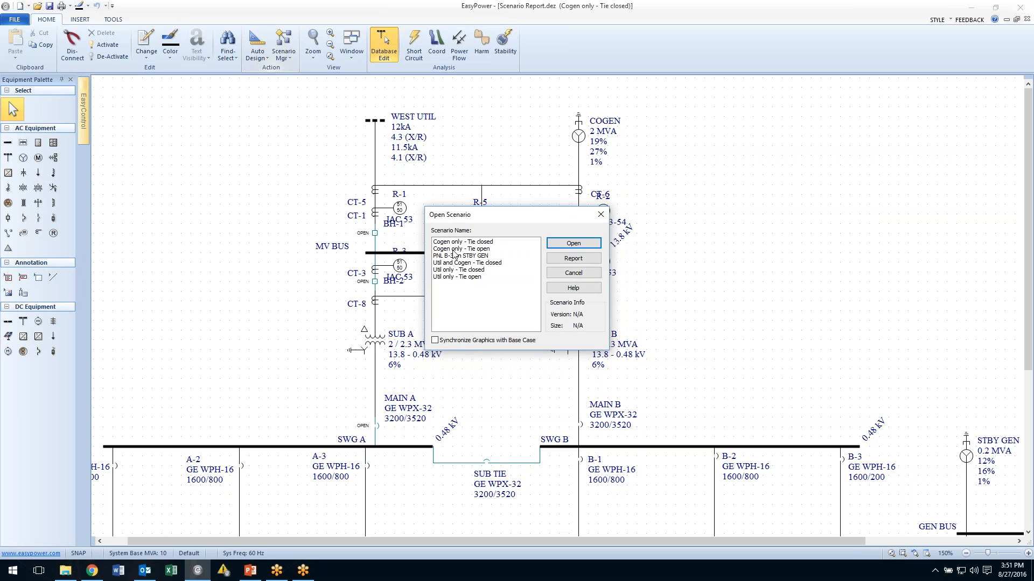
click(453, 249)
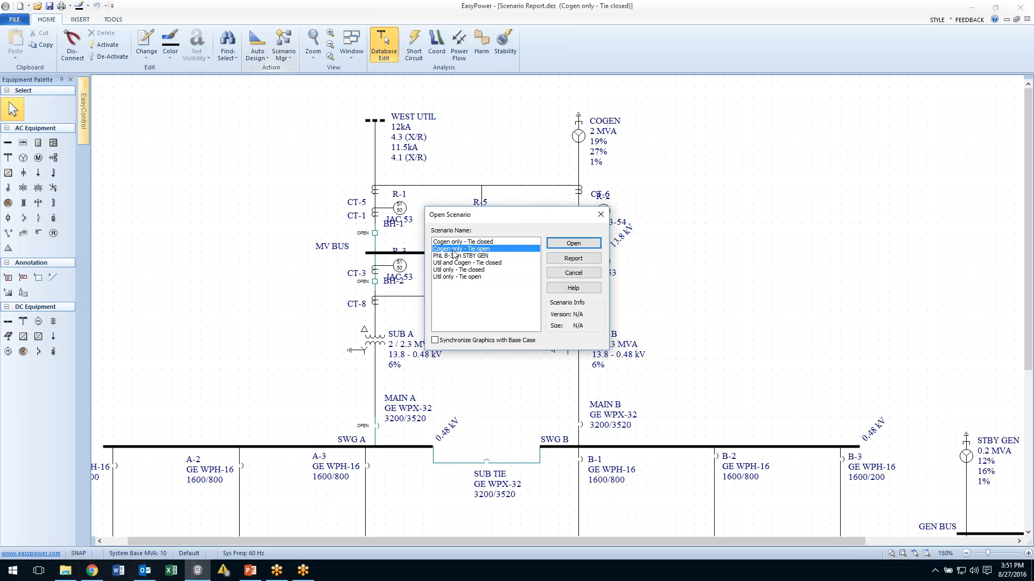
click(573, 243)
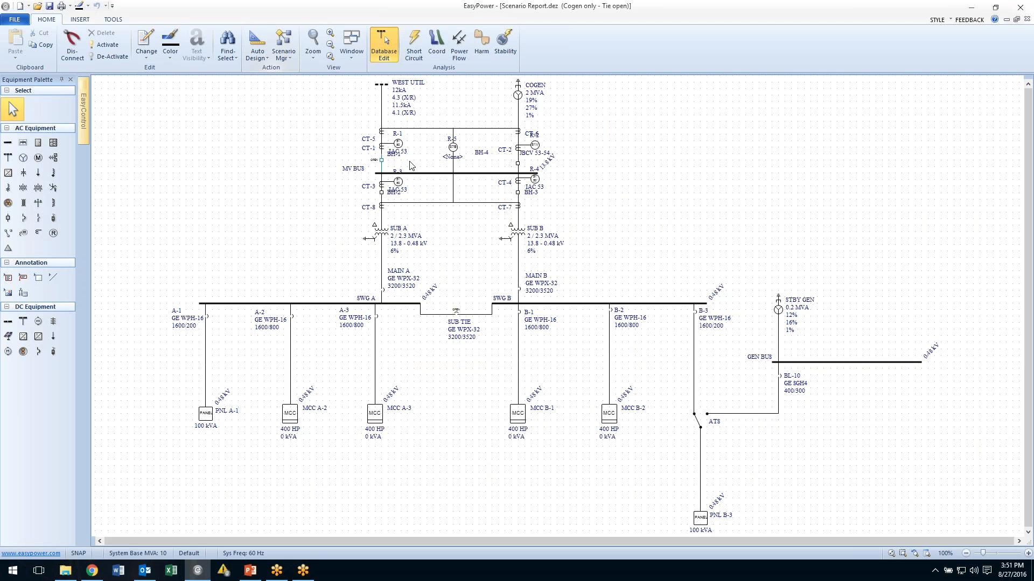
Reopen the base case from the Scenario Manager.
click(329, 35)
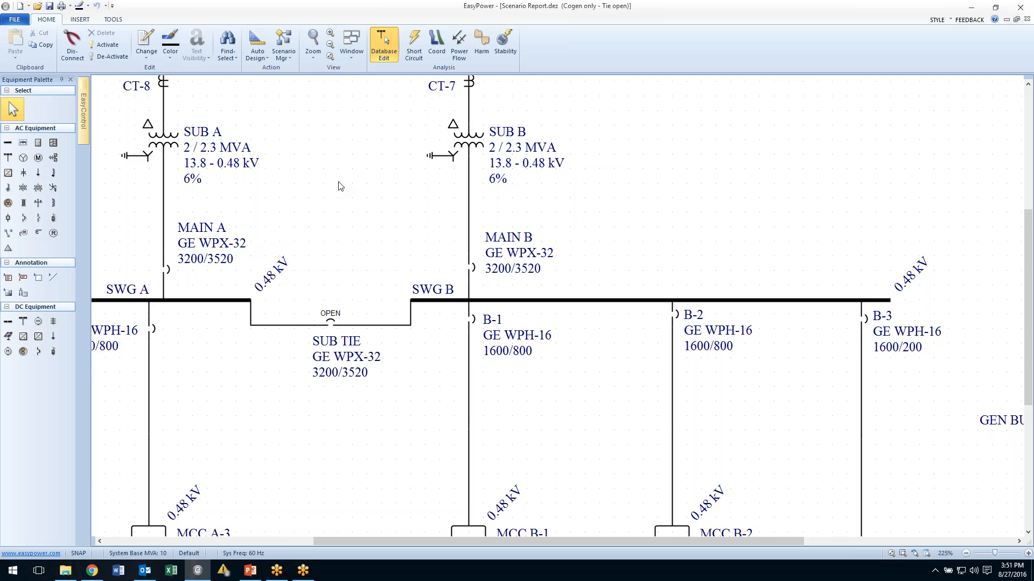
drag(340, 188, 439, 434)
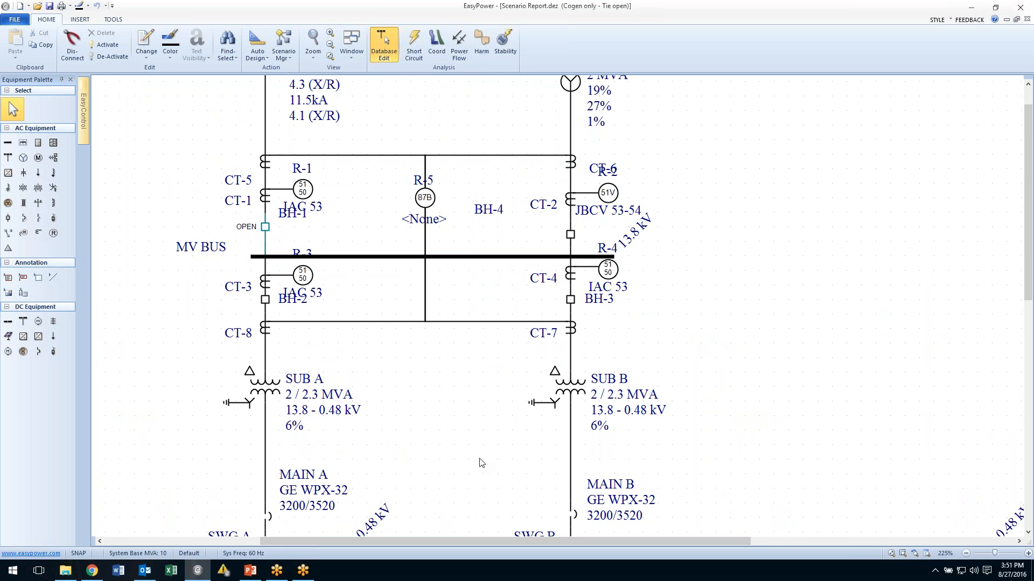
scroll(461, 387, down, 5)
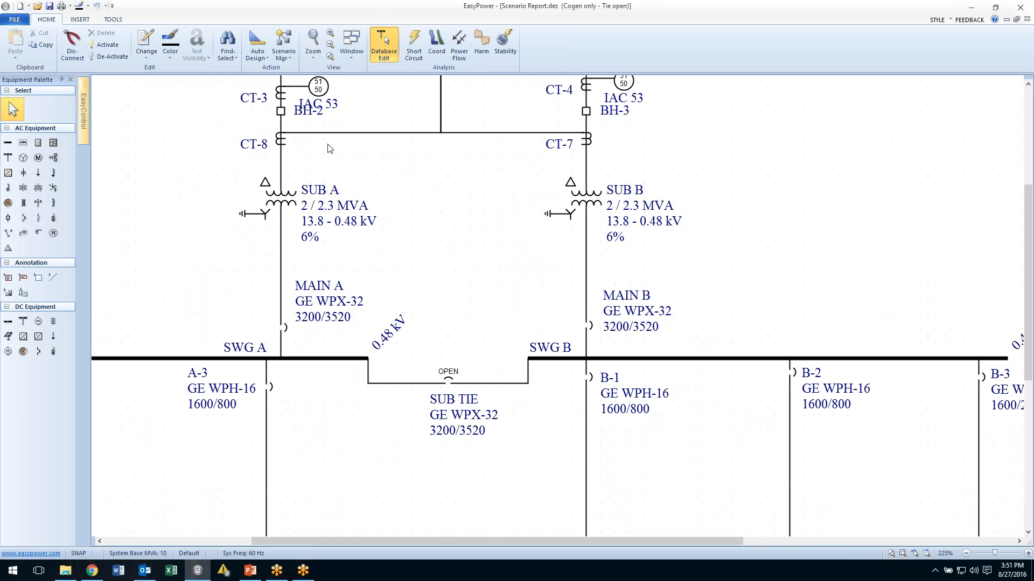
click(328, 56)
click(289, 56)
click(289, 96)
click(440, 304)
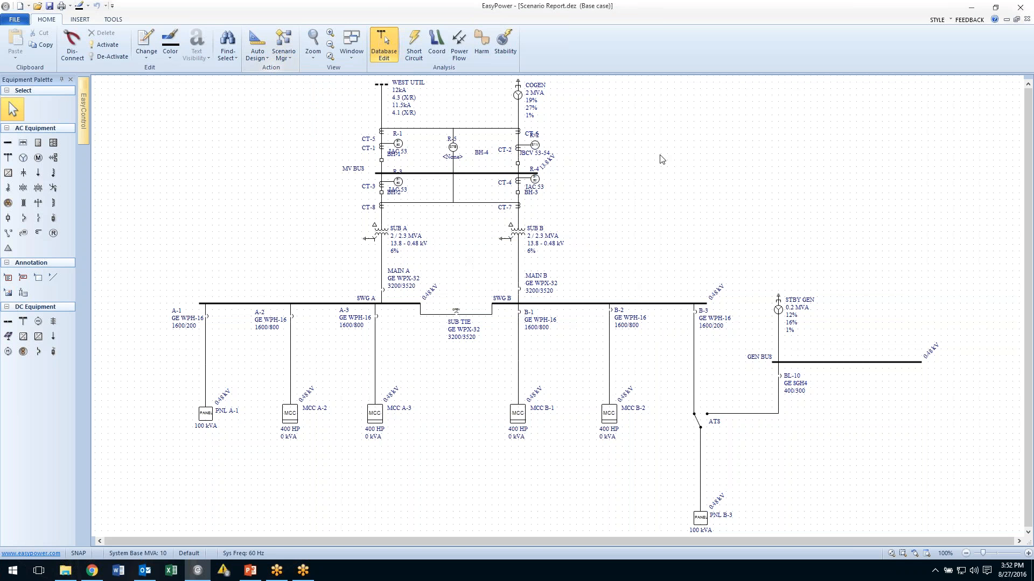
Review the one-line's context menu options, including Include Motor Contribution.
right_click(633, 138)
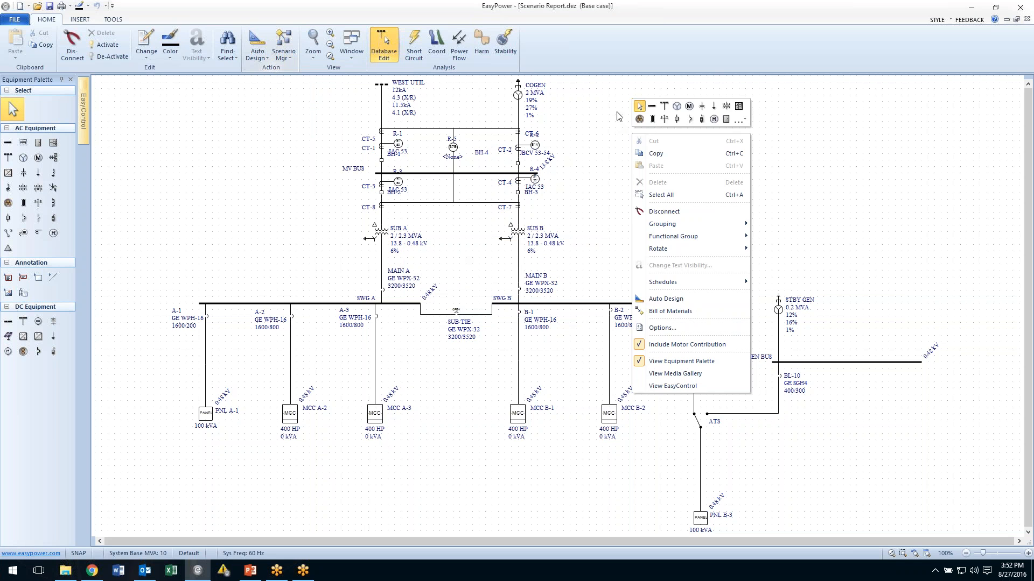
click(618, 114)
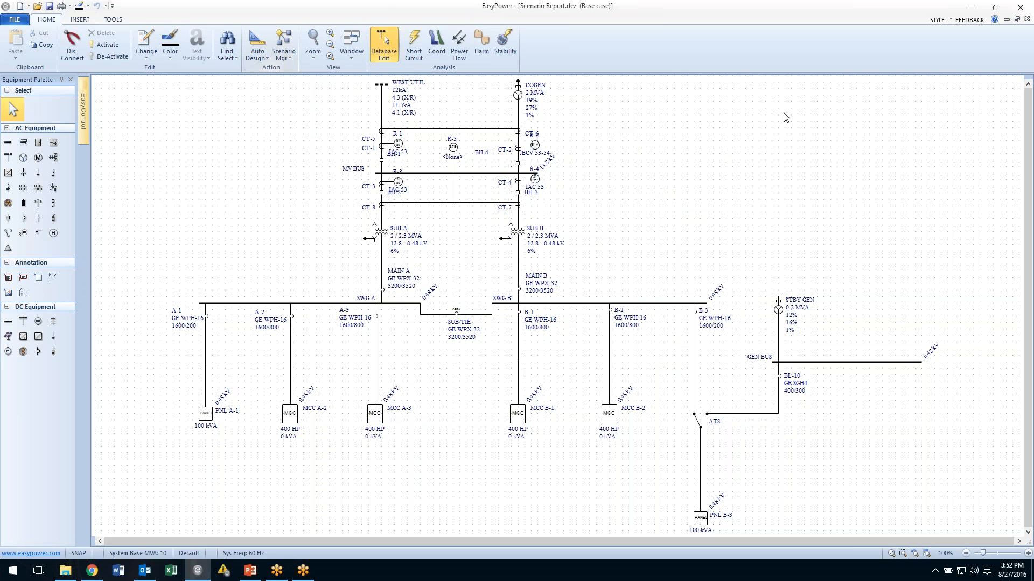
right_click(721, 110)
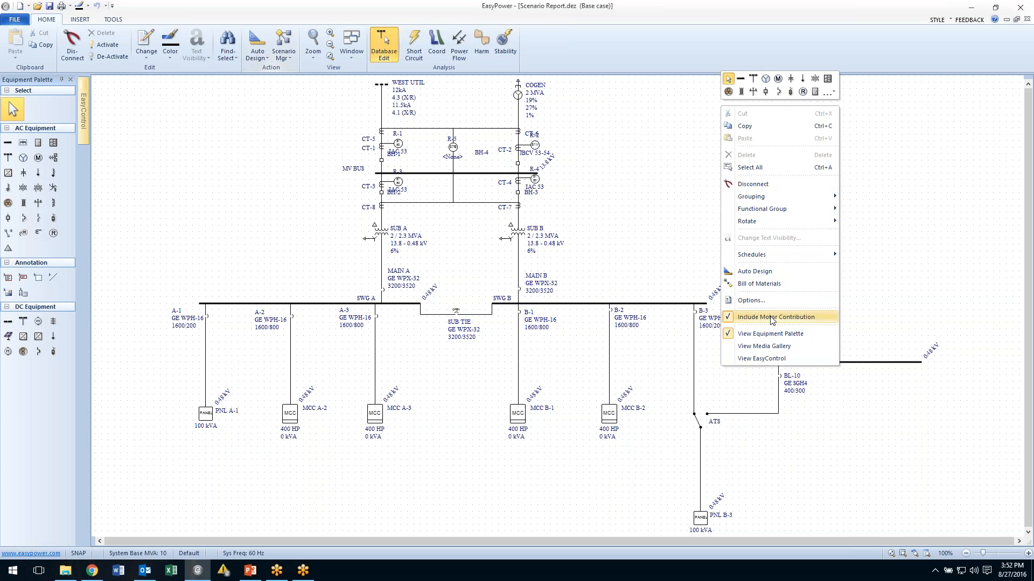
click(654, 187)
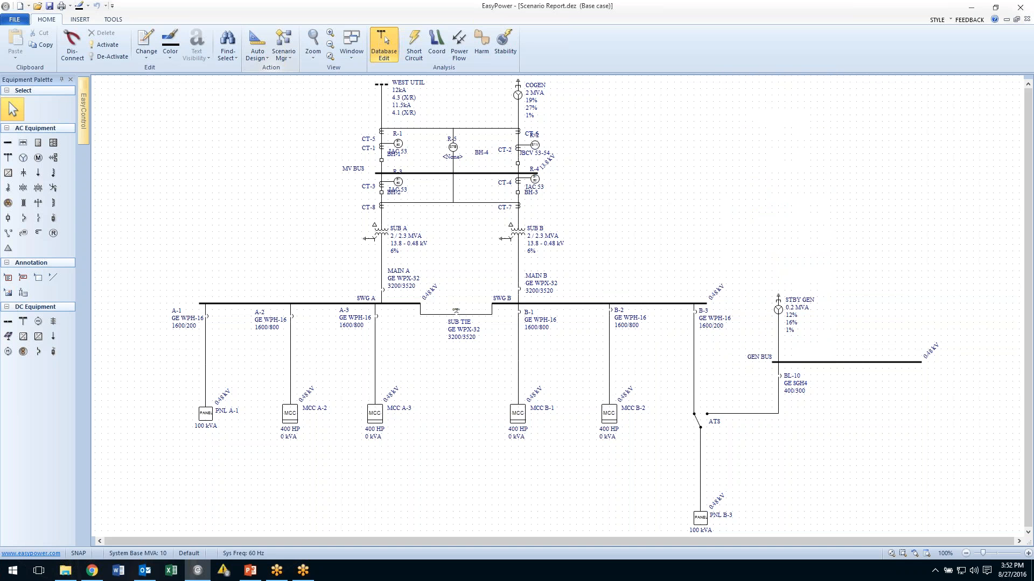
Enter Short Circuit focus, fault all buses, and display the fault currents on the one-line.
click(422, 41)
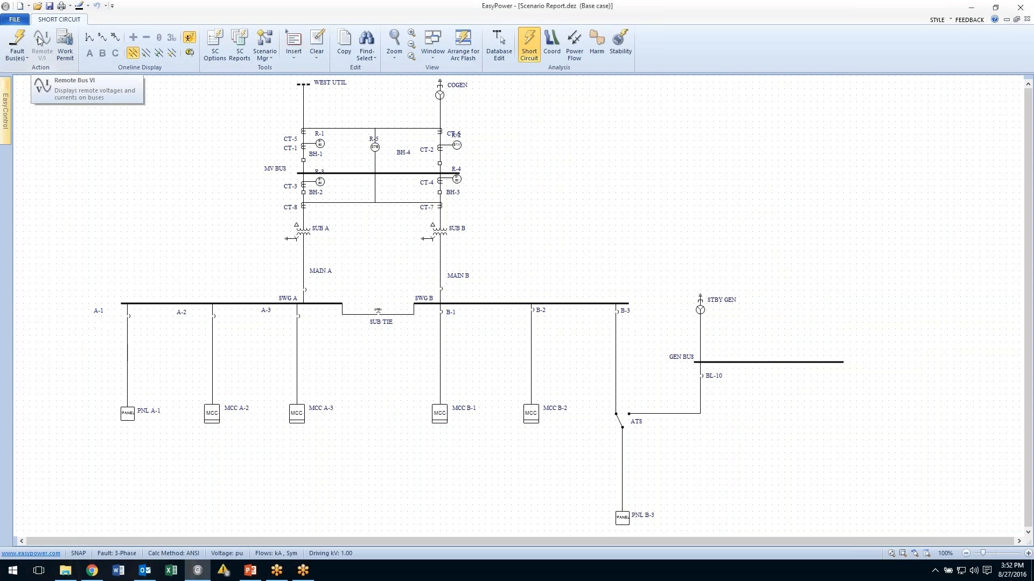
click(14, 45)
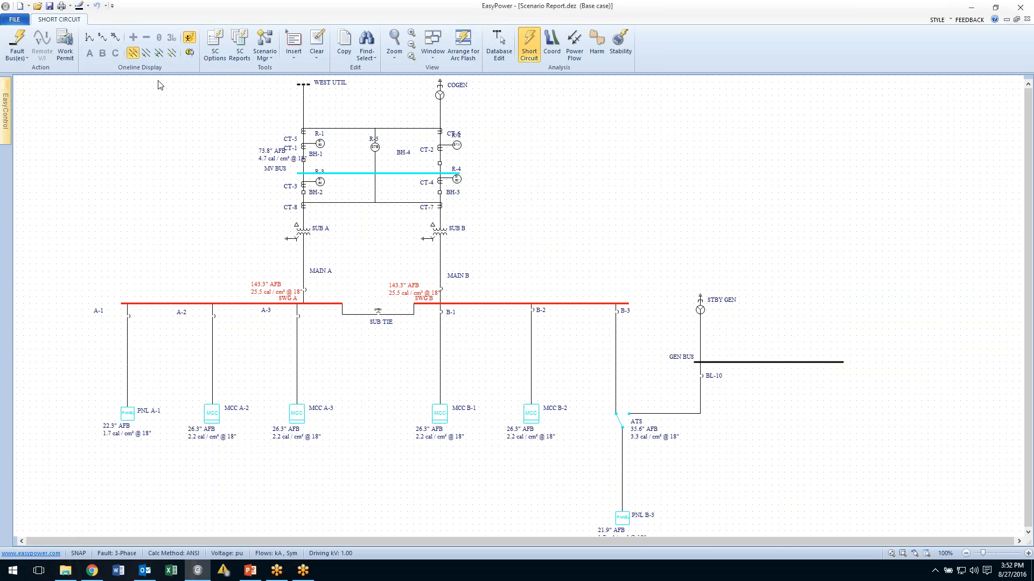
click(88, 41)
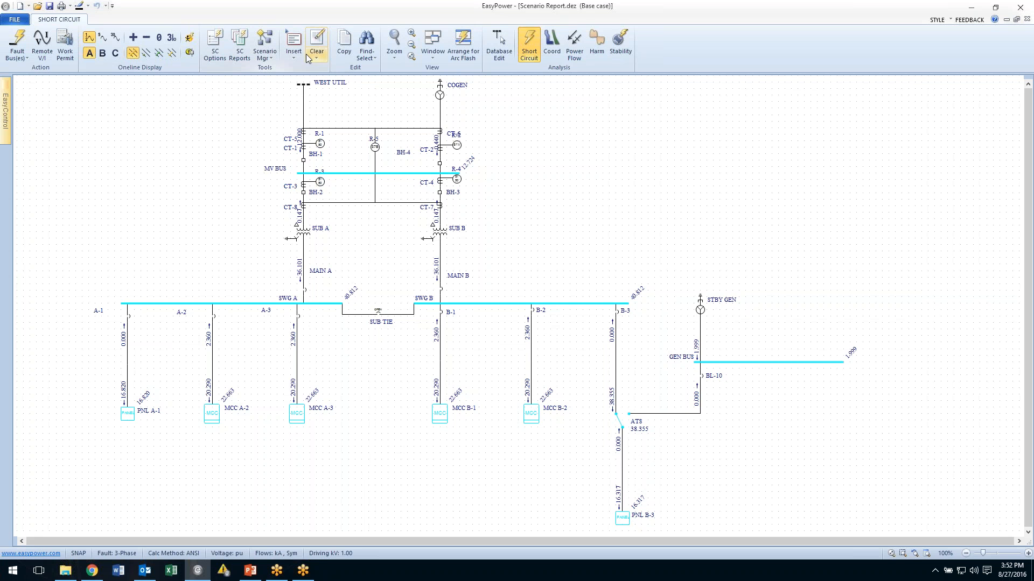
Return to Database Edit, saving the temporary changes to the database.
click(529, 46)
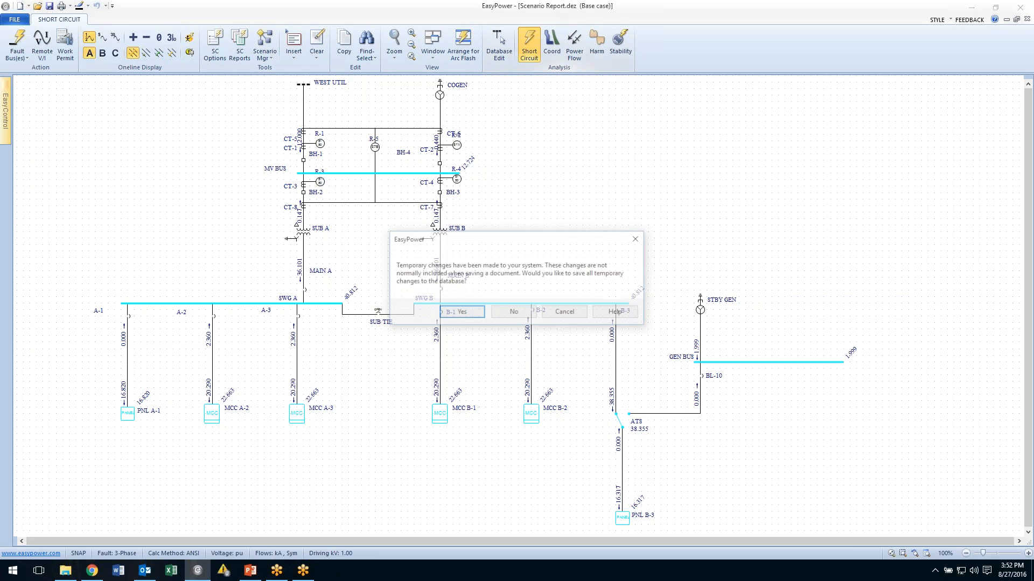
click(464, 315)
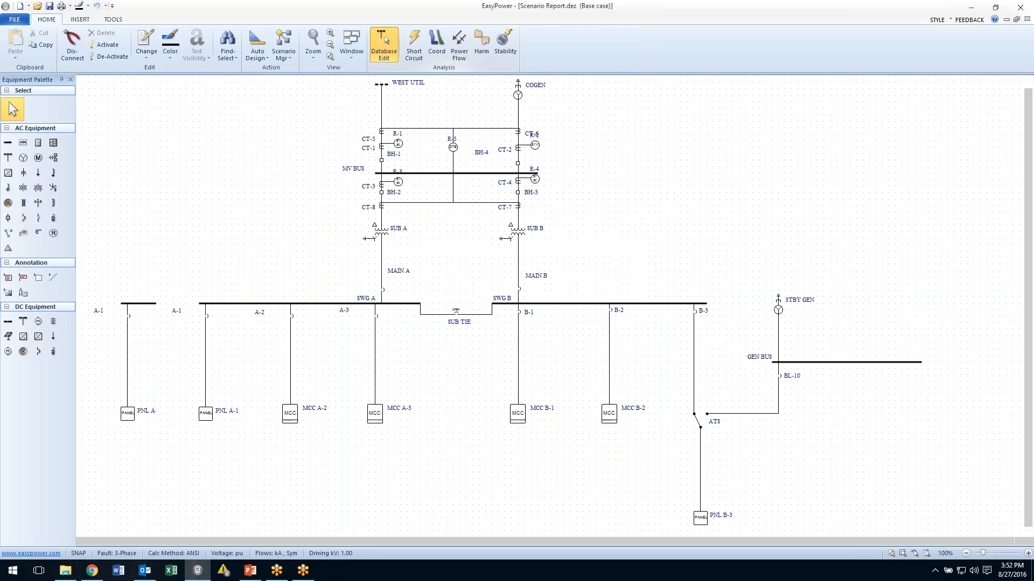
Create a new scenario, saving the one-line before continuing.
click(287, 59)
click(302, 79)
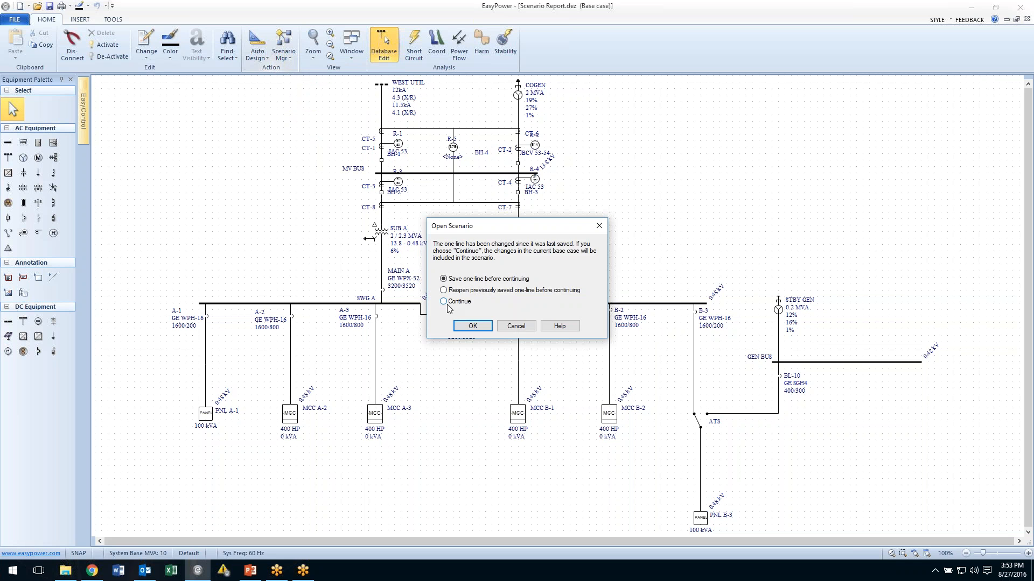
click(472, 326)
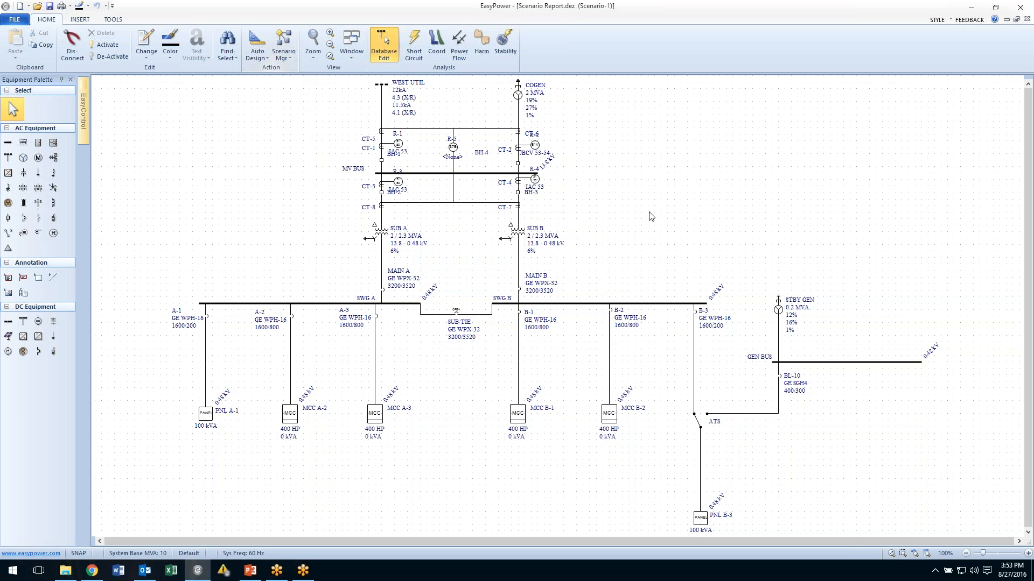
Turn off Include Motor Contribution for the new scenario.
right_click(652, 171)
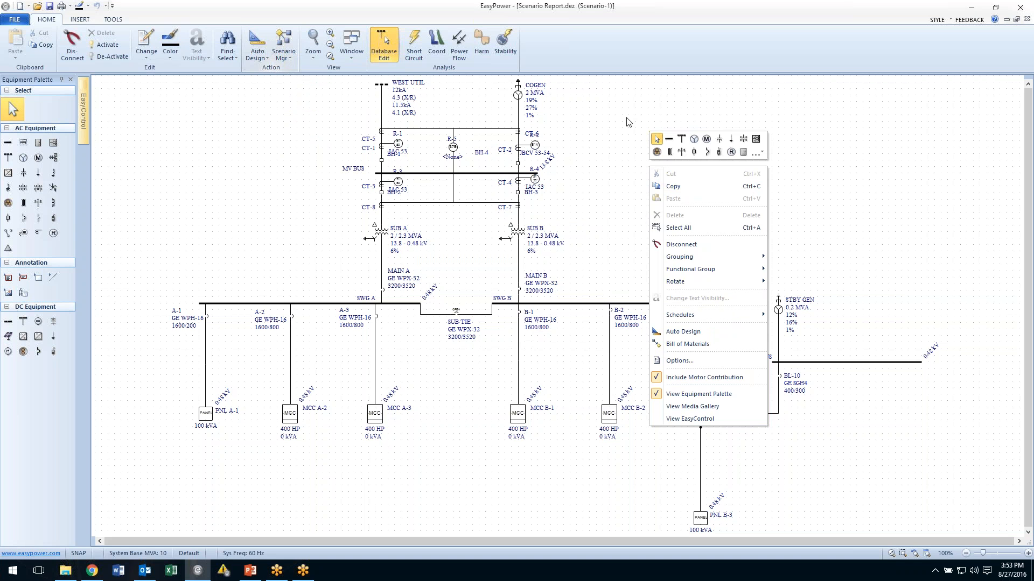
click(660, 378)
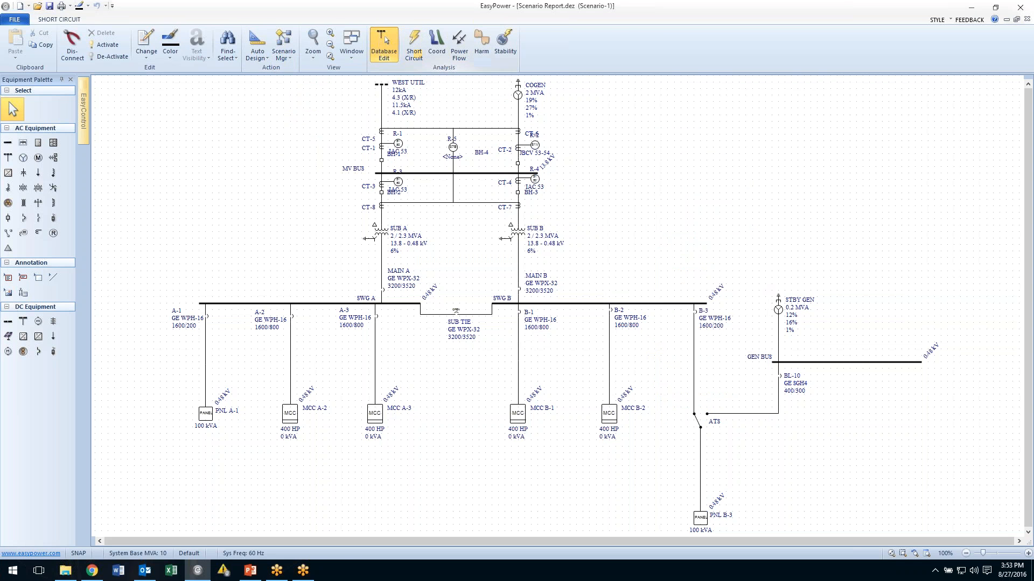
Switch to Short Circuit focus and fault all buses for the scenario without motor contribution.
click(409, 41)
click(17, 41)
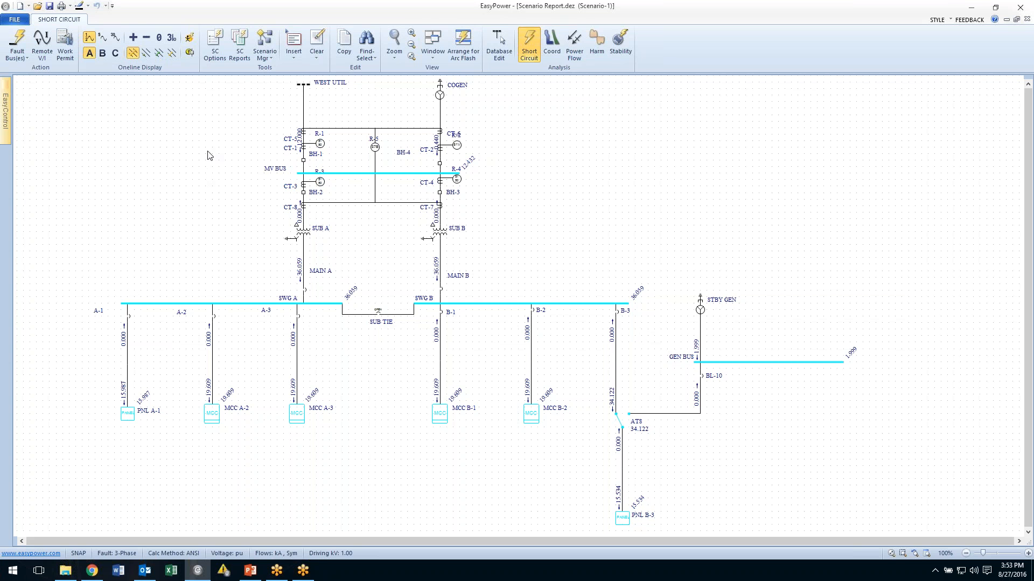
Return to Database Edit without saving the temporary changes to the database.
click(499, 37)
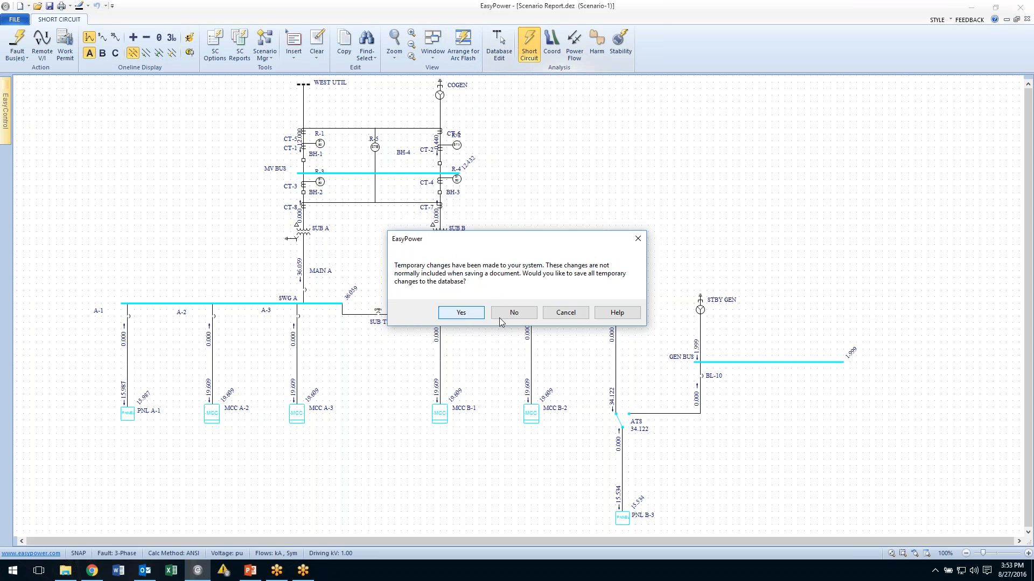
click(508, 316)
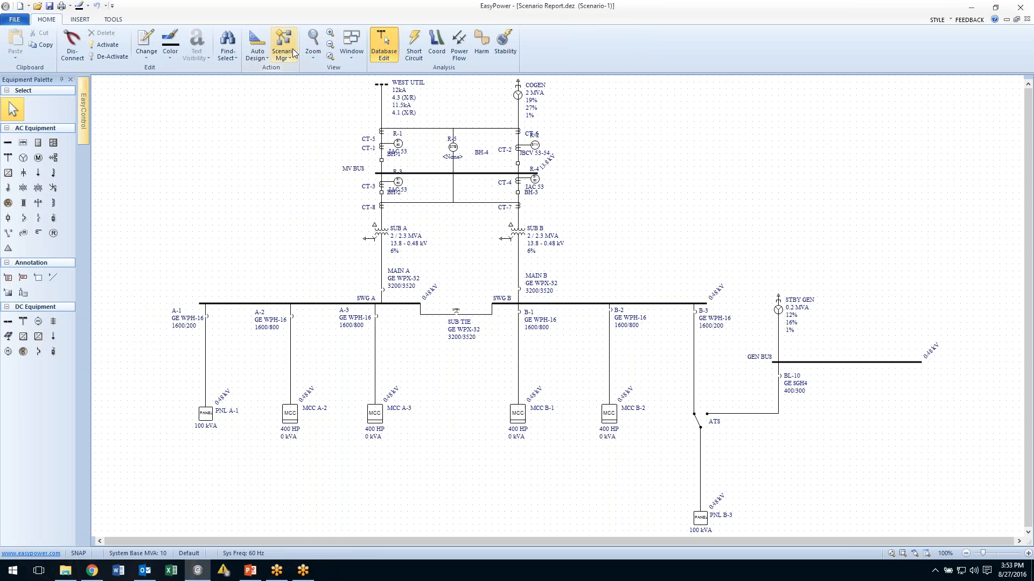
Store the current scenario under the name "without motors".
click(291, 53)
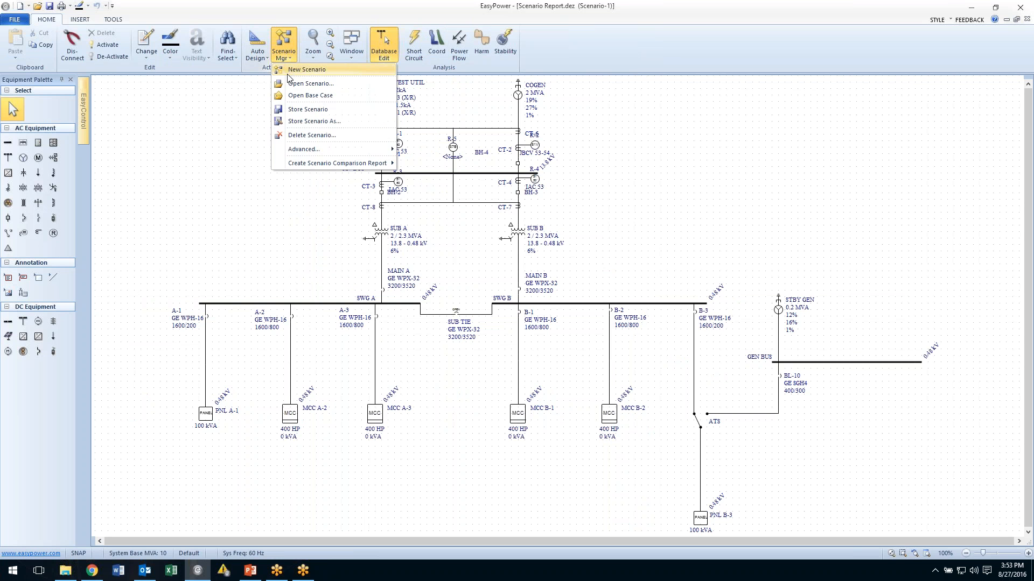
click(302, 122)
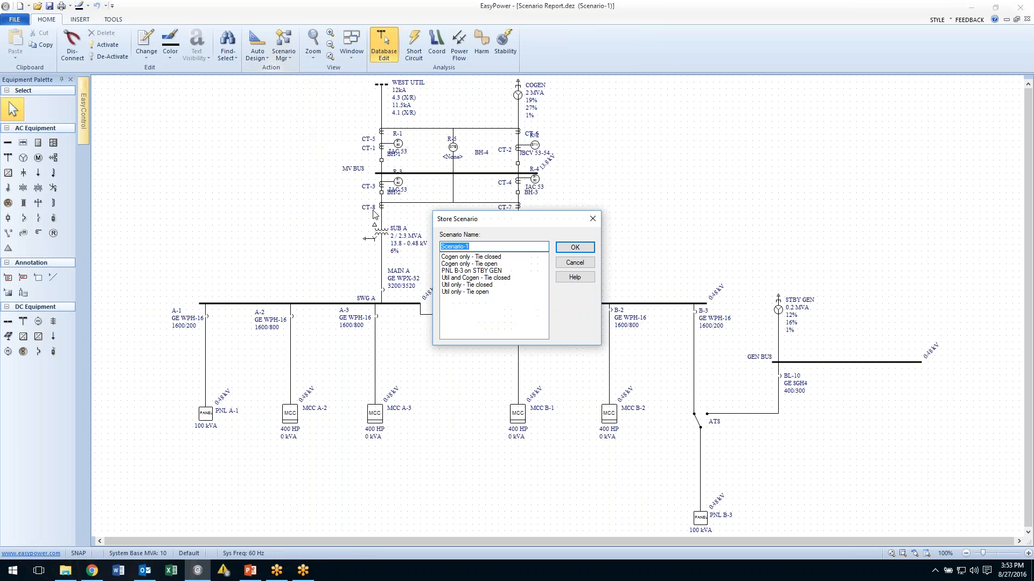
text(without motors)
click(574, 248)
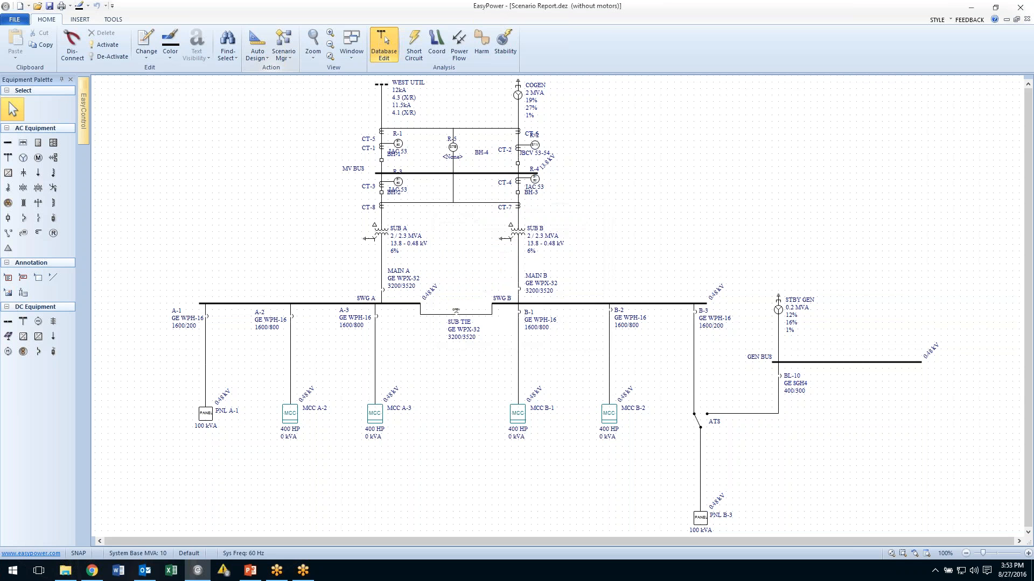
Open the base case from the Scenario Manager.
click(289, 61)
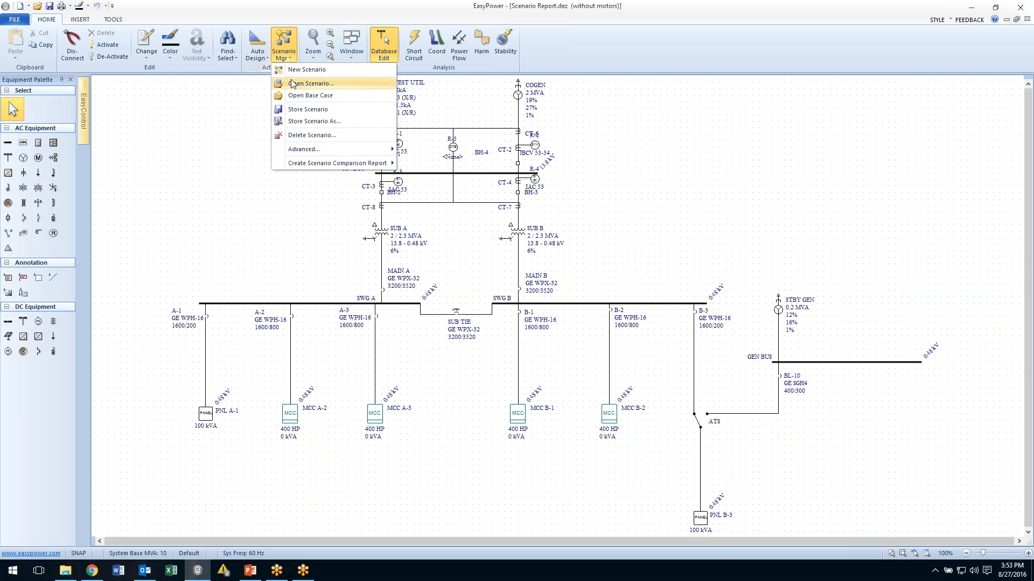
click(292, 83)
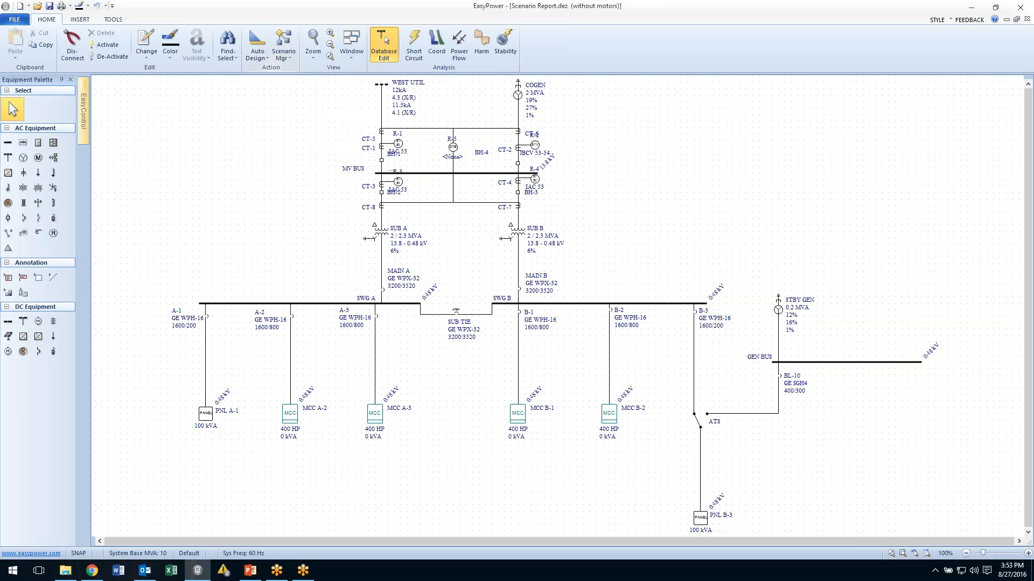
Open the scenario list to review the stored scenarios, then cancel without opening one.
click(287, 60)
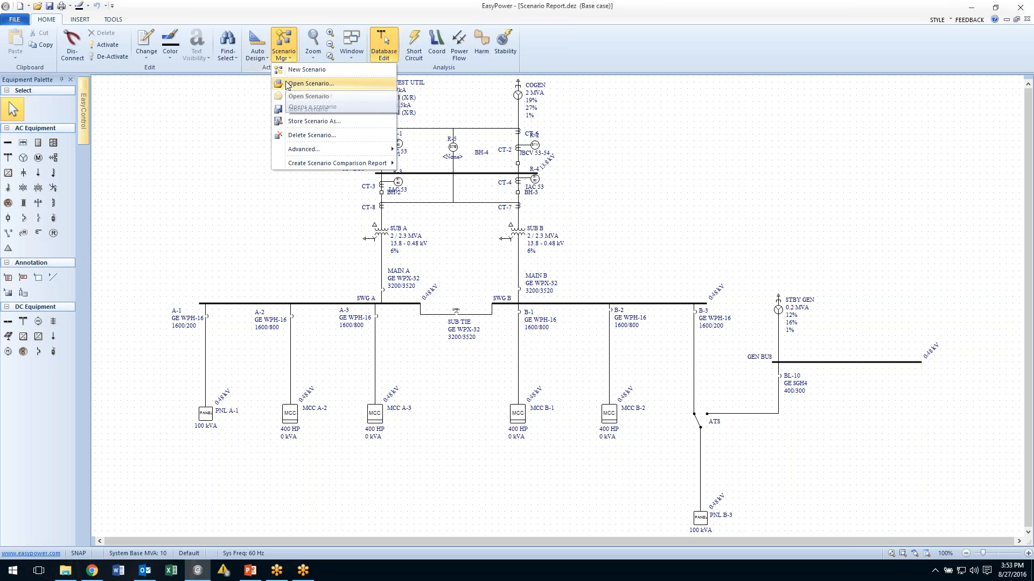
click(288, 84)
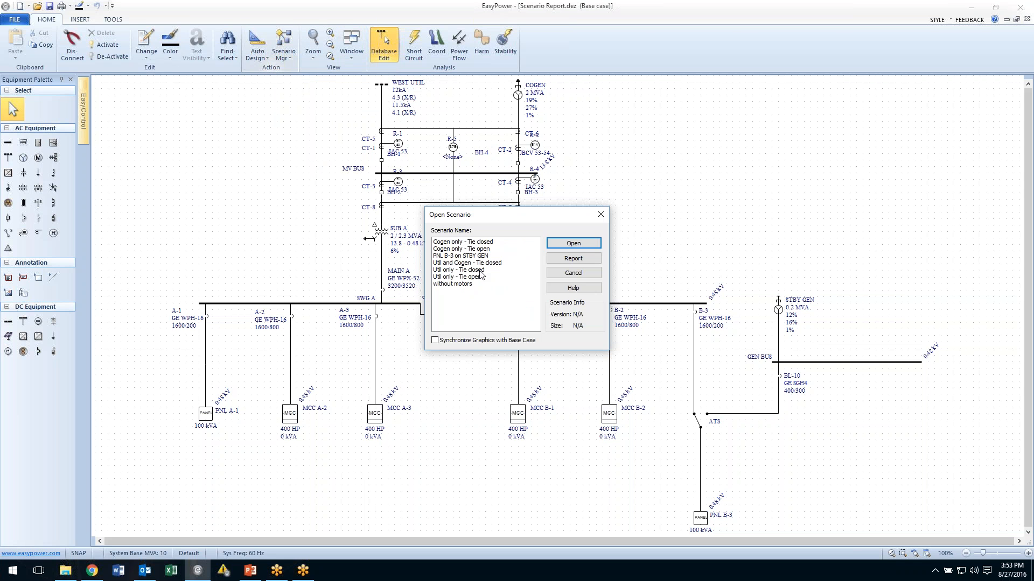
click(573, 275)
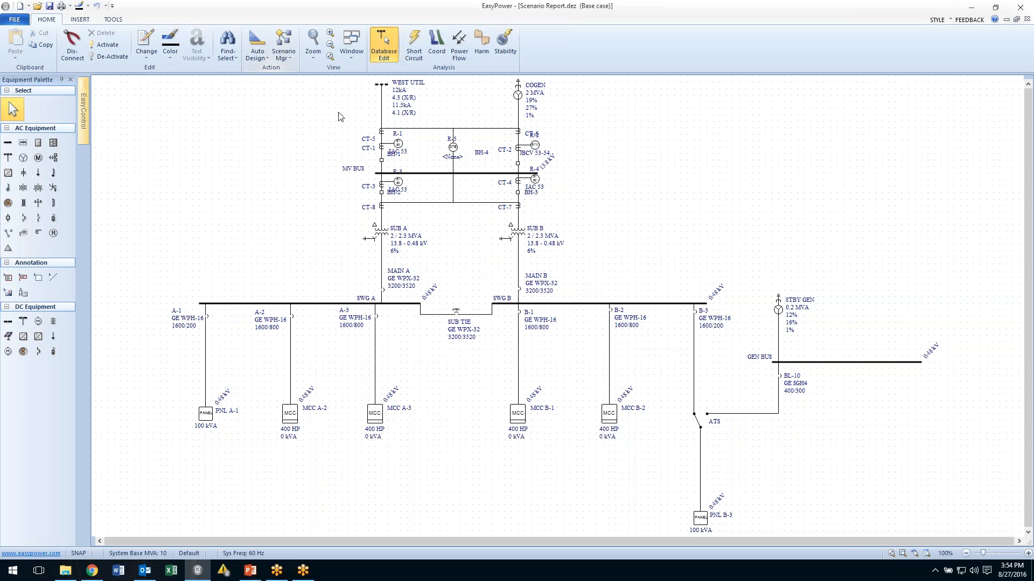
Create an Arc Flash scenario comparison report with Default view, All or Selected equipment and All Scenarios.
click(285, 54)
mouse_move(317, 165)
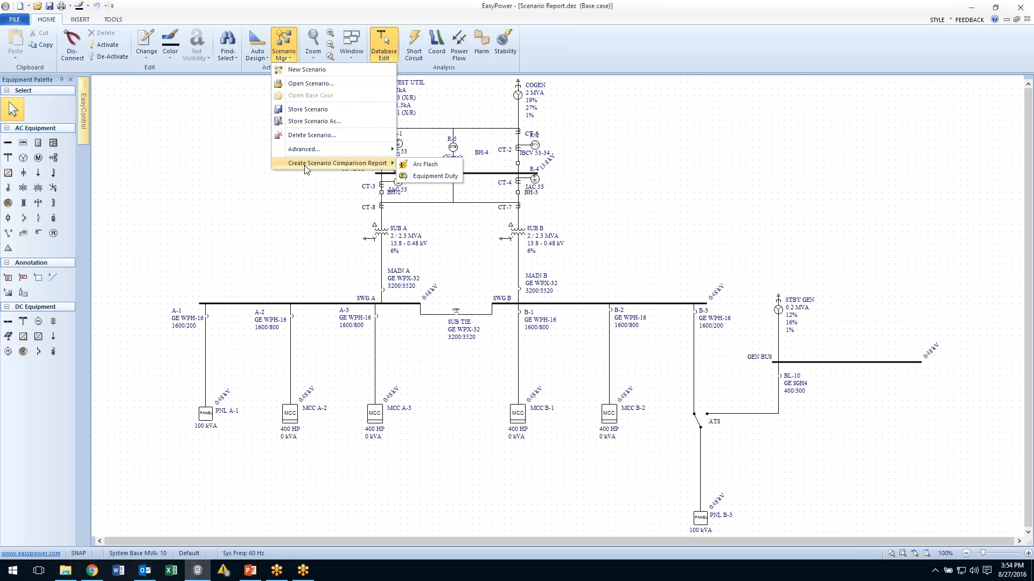
click(407, 171)
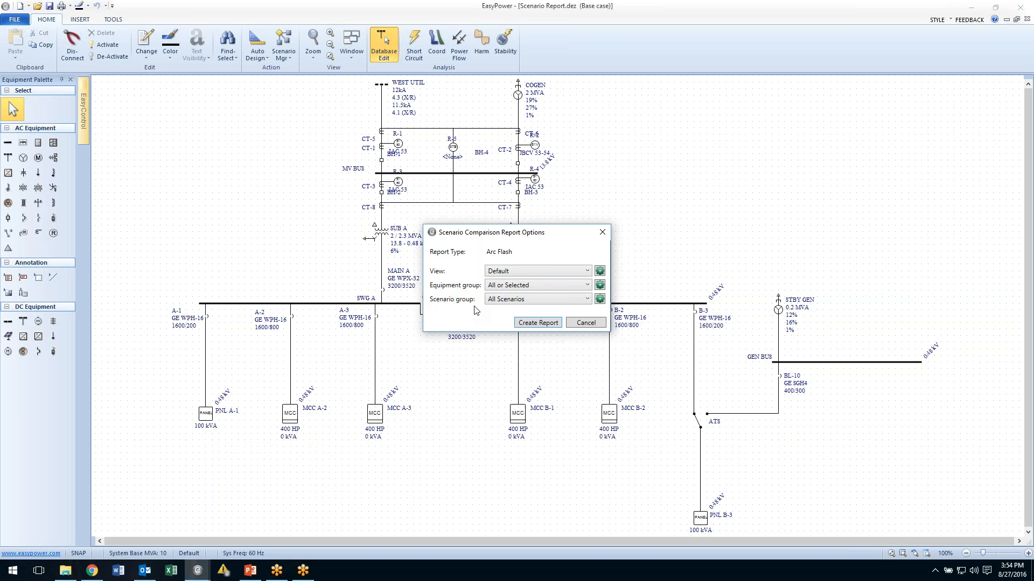
click(531, 324)
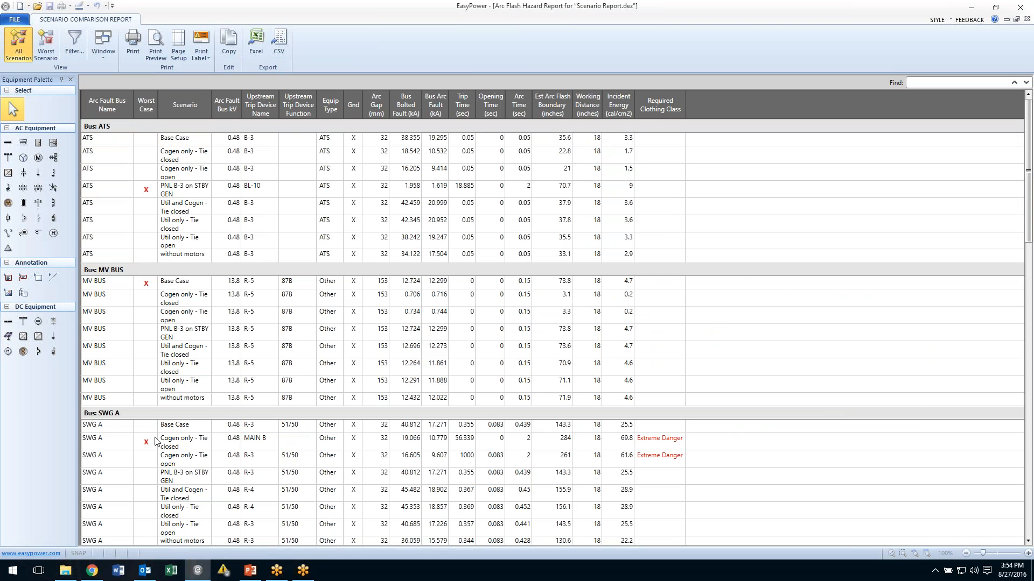
Show only the worst-case scenario per bus in the report and print labels for the worst scenarios of all buses.
drag(1029, 237, 960, 173)
drag(1029, 193, 1029, 382)
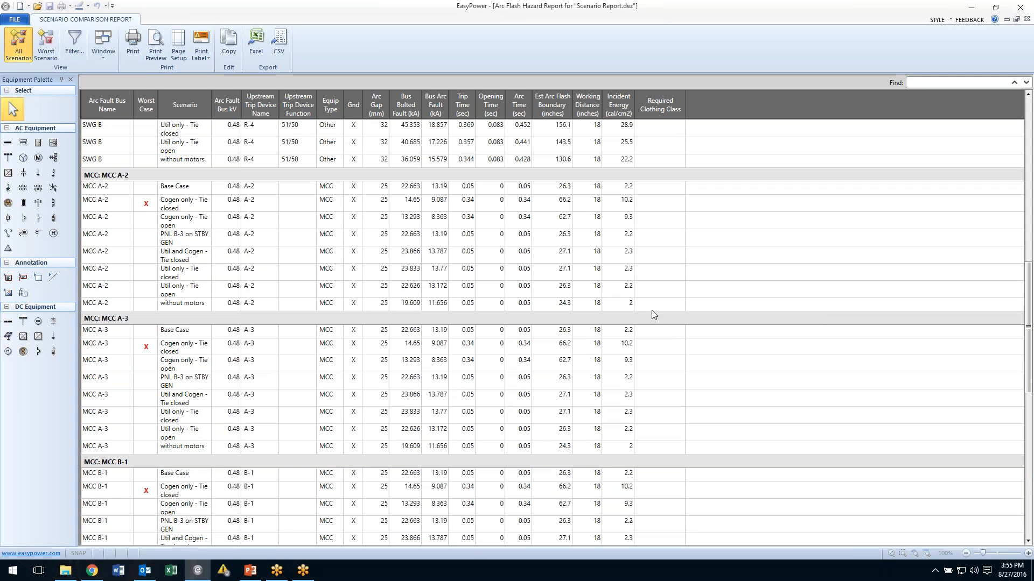
click(45, 43)
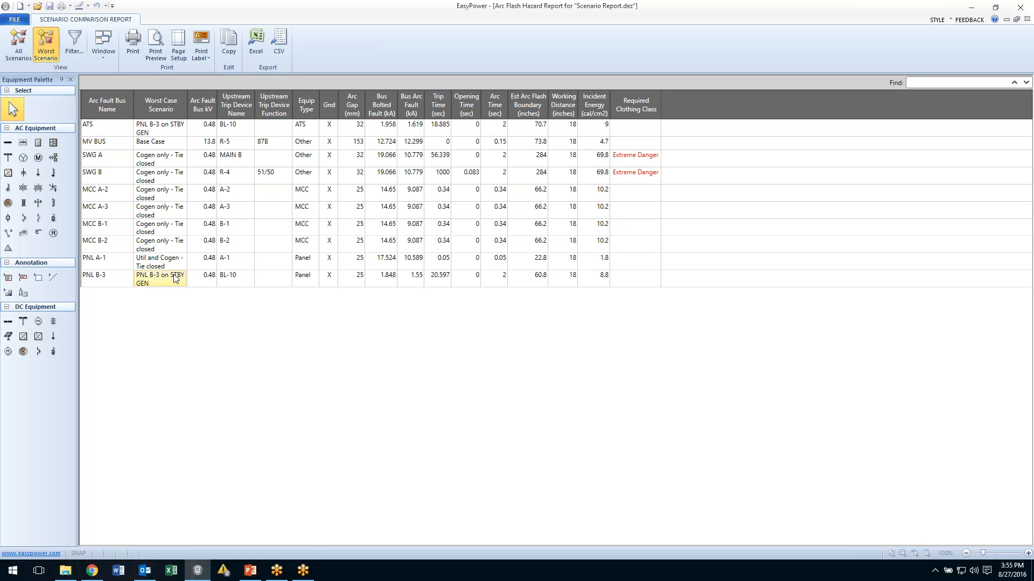
click(202, 43)
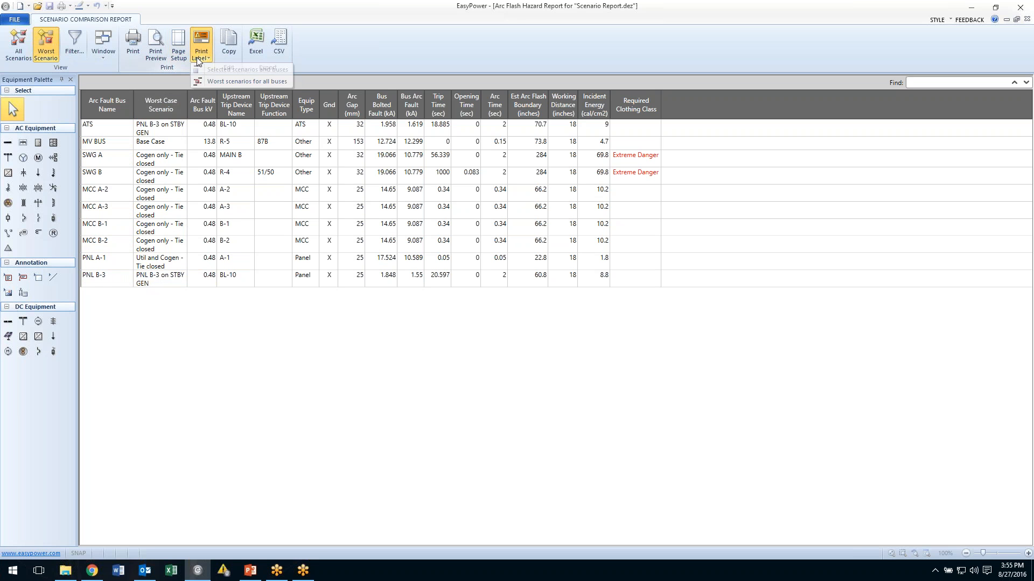
click(209, 82)
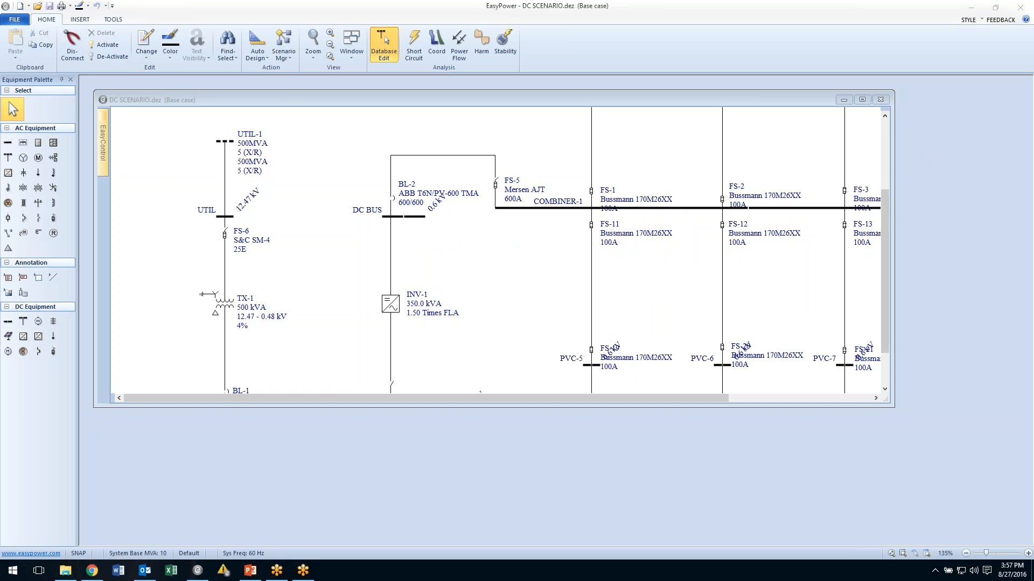
Maximize the DC SCENARIO one-line and solve a power flow on it.
click(862, 100)
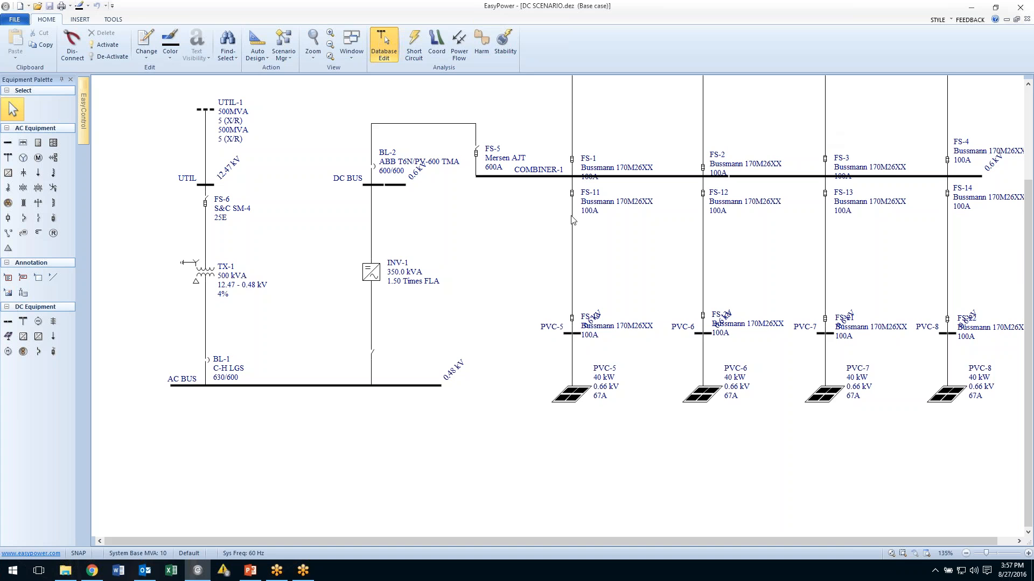
drag(461, 240, 431, 286)
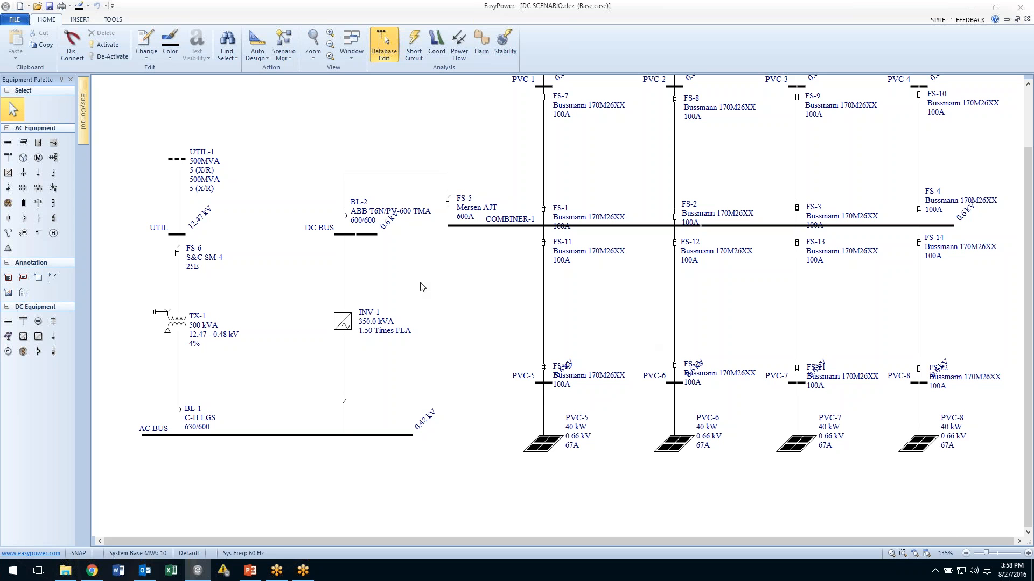
click(456, 40)
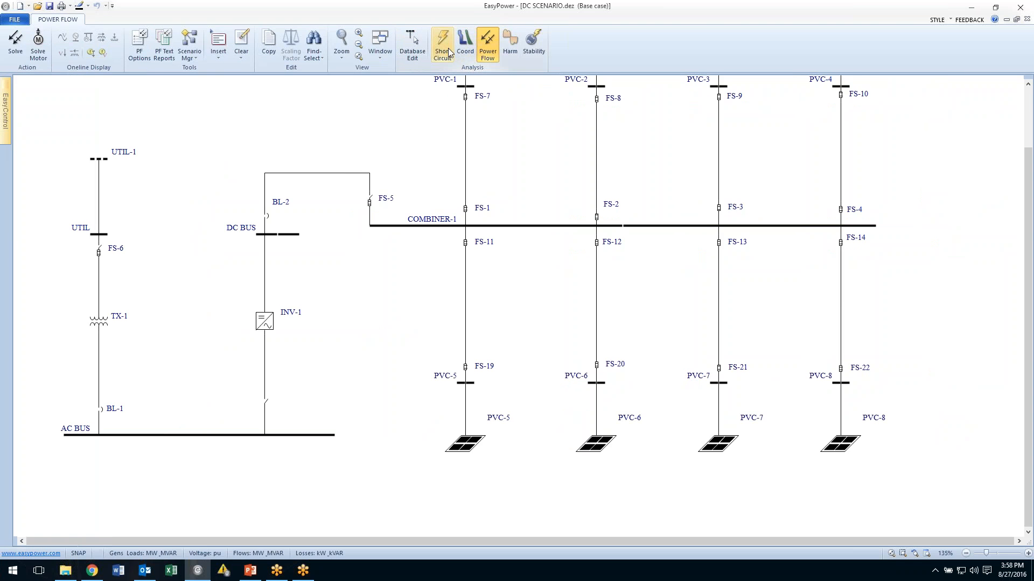
click(13, 40)
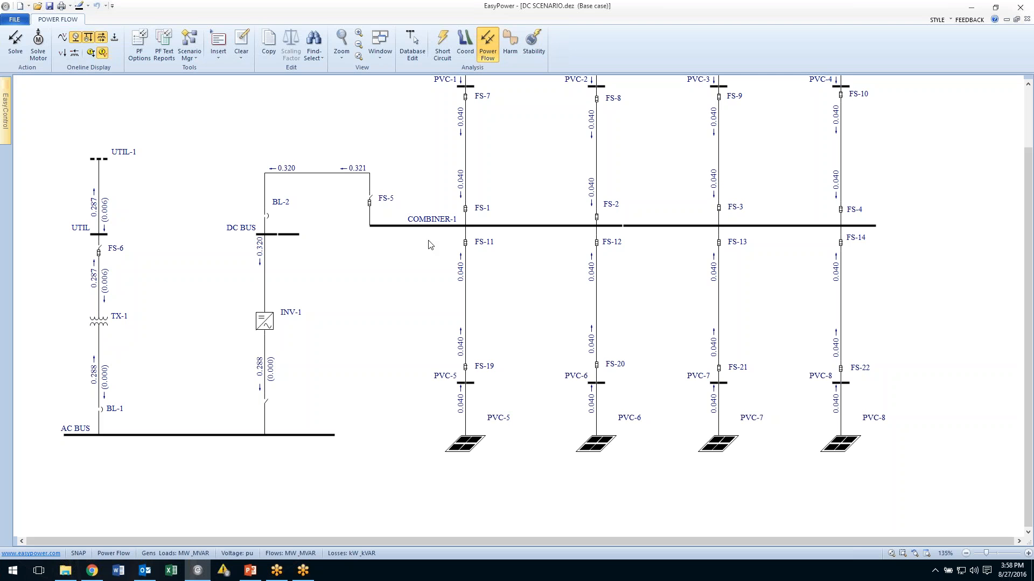
Review the Power Flow Options control and one-line output settings, closing the dialog with OK.
right_click(241, 113)
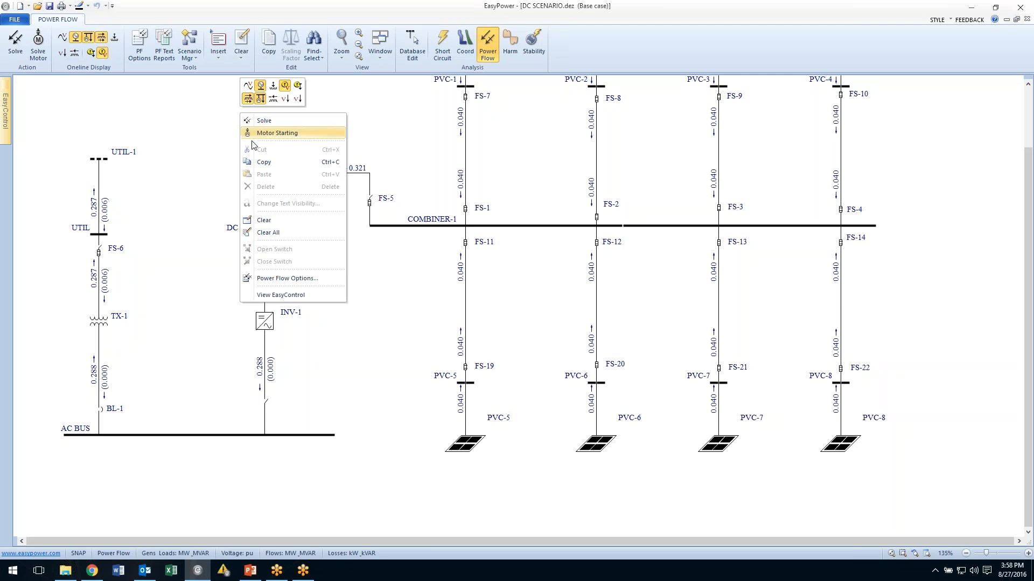
click(288, 278)
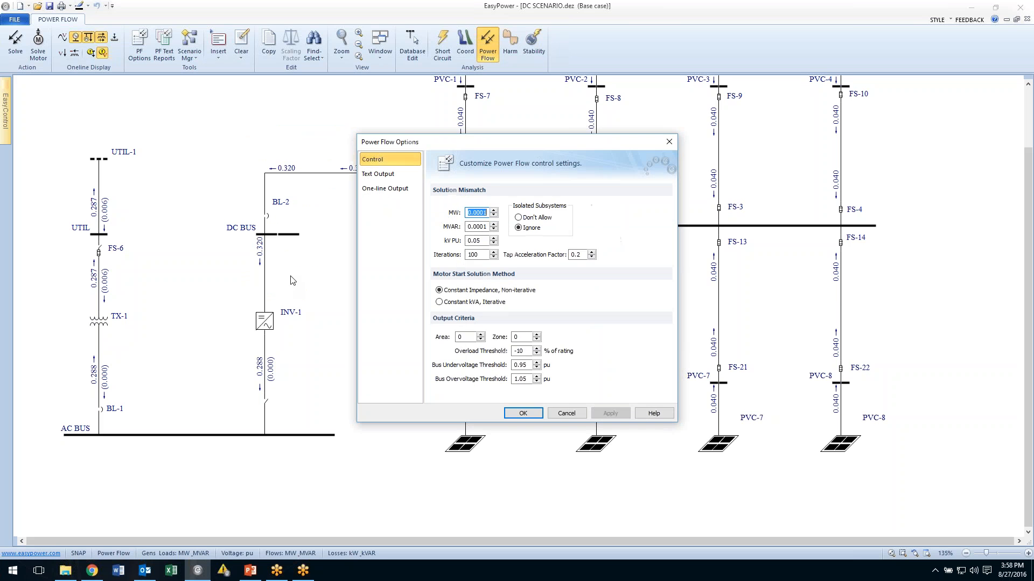
click(392, 190)
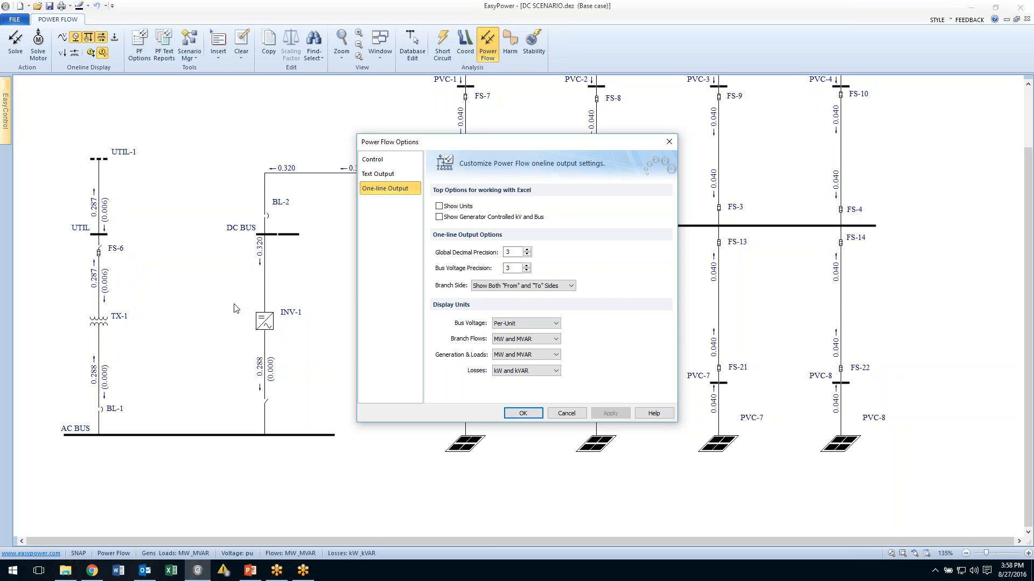
click(523, 413)
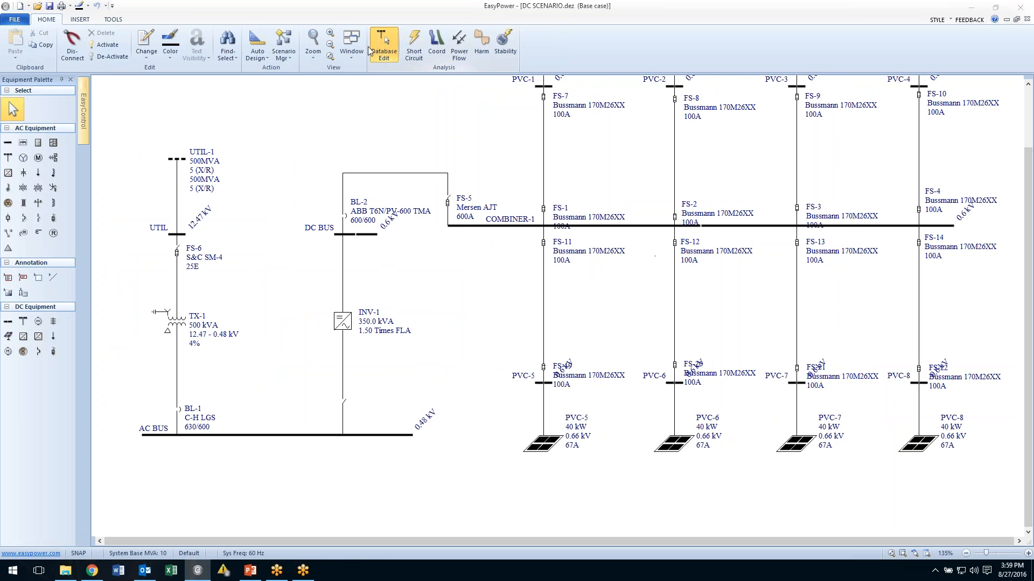
Create a new scenario, choosing to continue without saving the one-line first.
click(292, 60)
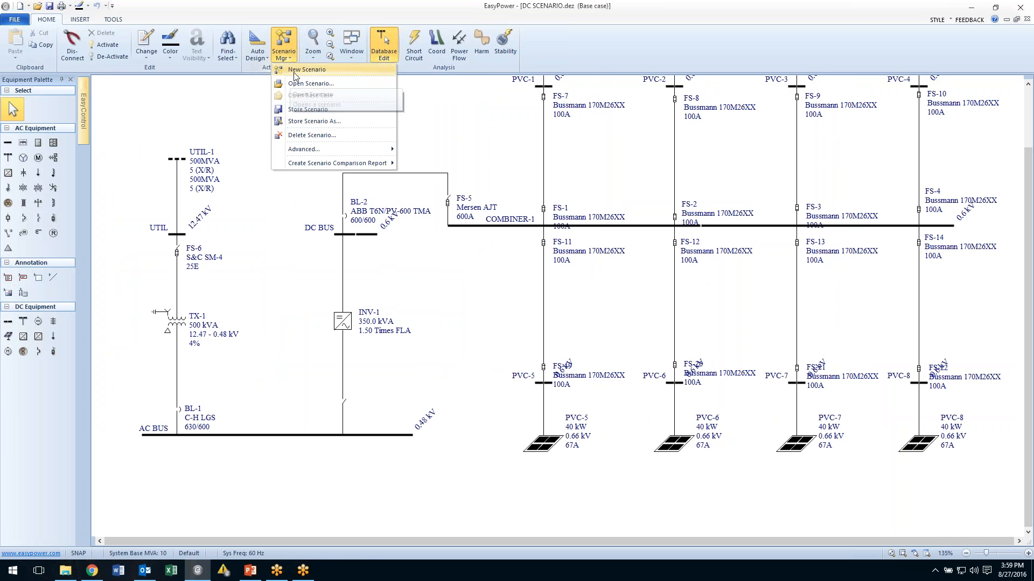
click(295, 82)
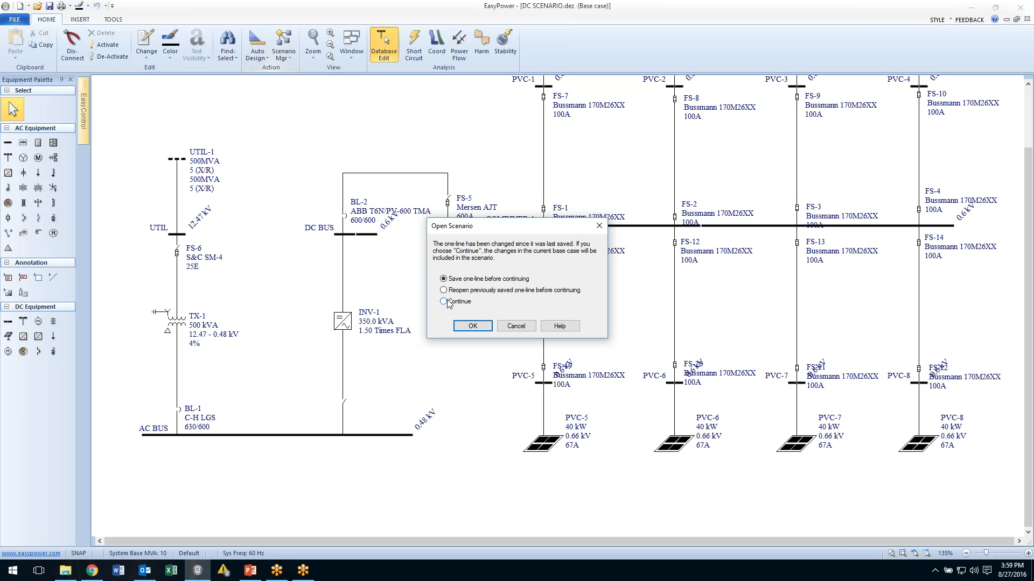
click(479, 326)
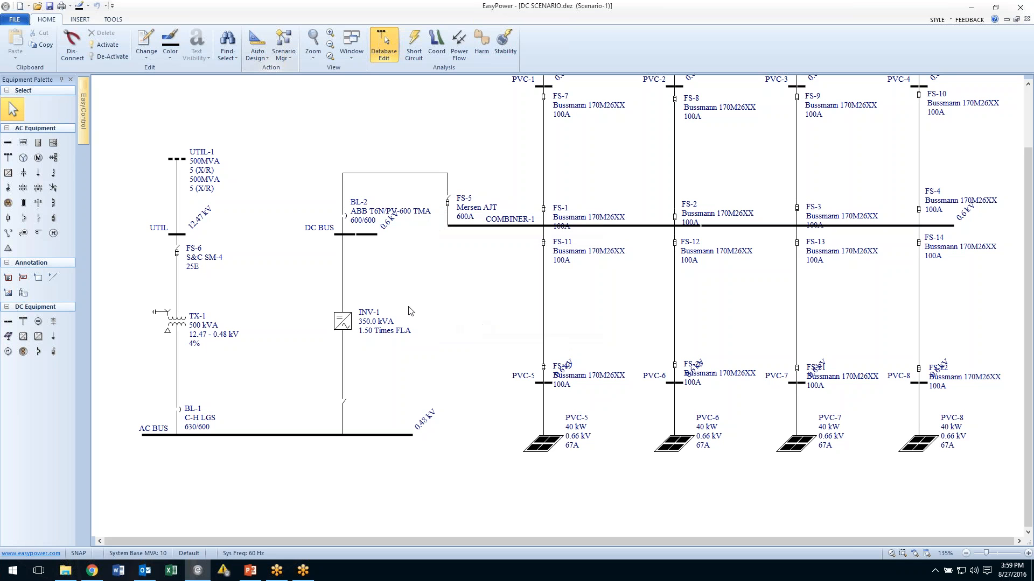
Add an induction motor connected below the AC BUS.
click(38, 203)
click(39, 158)
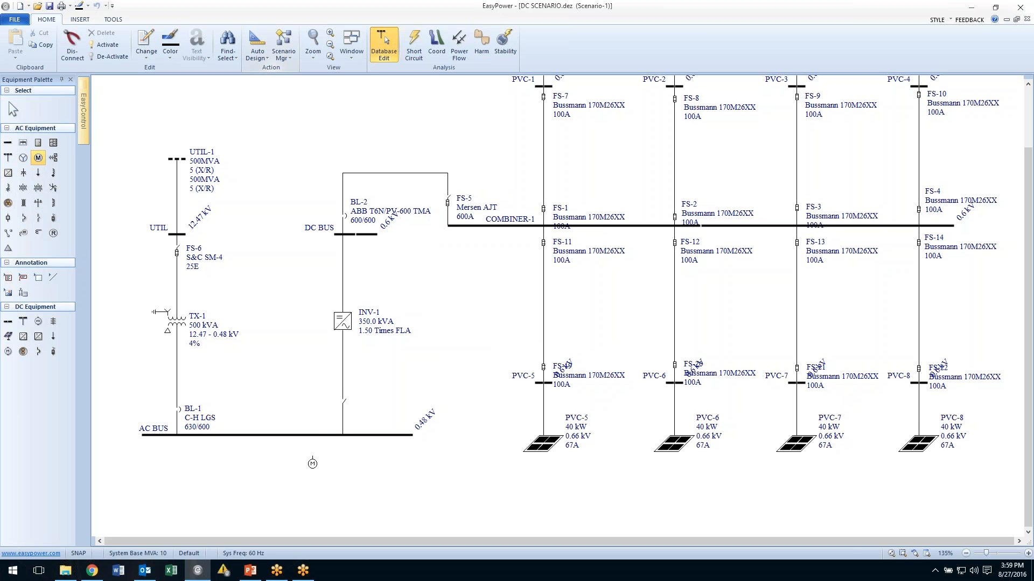
drag(326, 436, 326, 487)
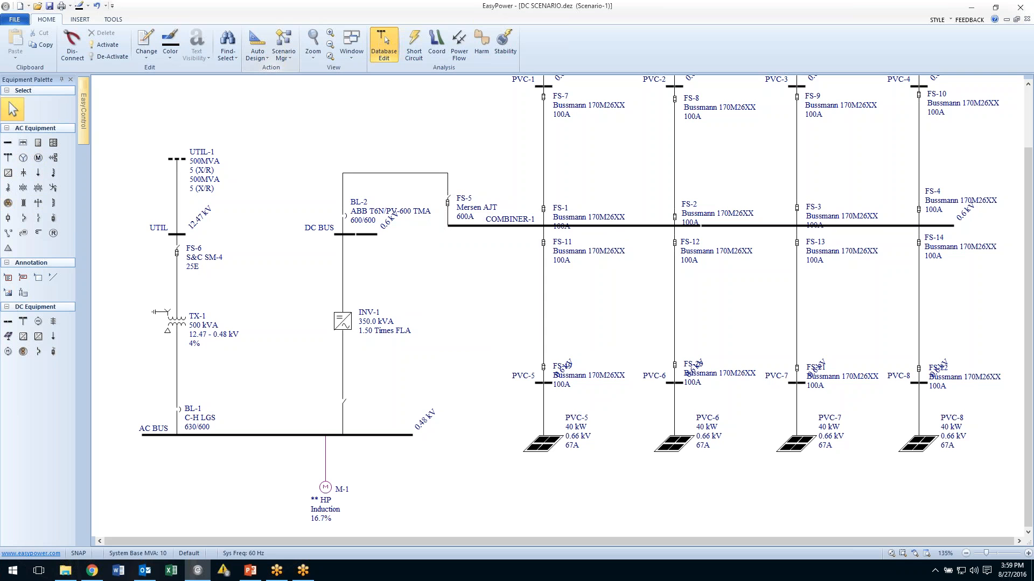
Insert a switch on the induction motor's branch below AC BUS.
click(38, 218)
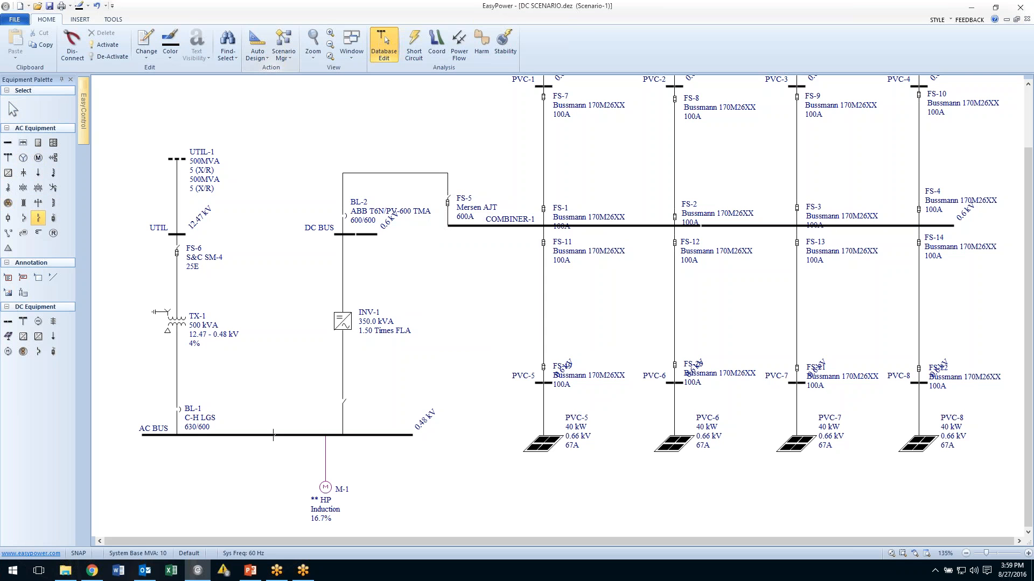
click(328, 450)
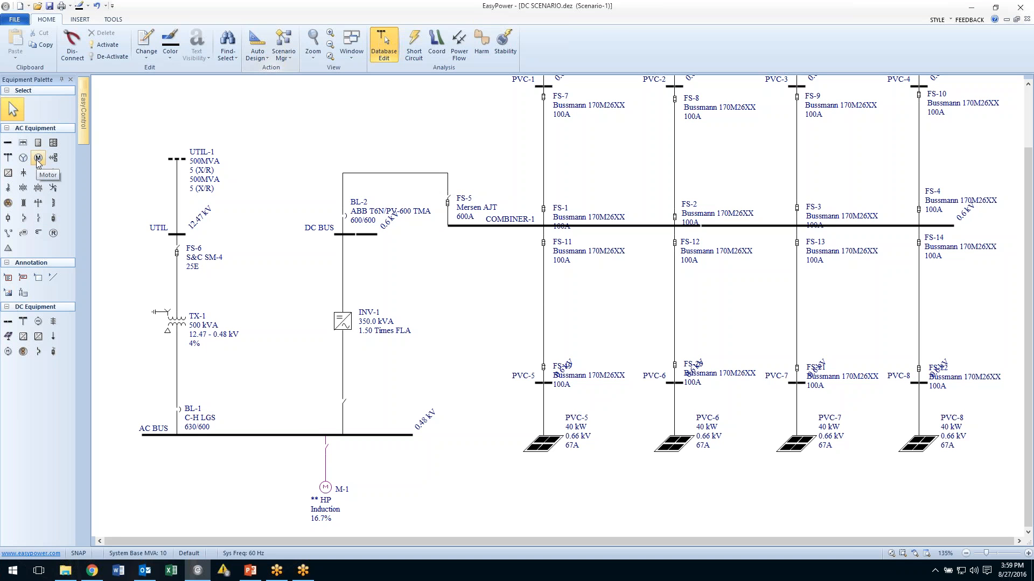
Add a new switched branch below AC BUS and connect a shunt capacitor to it.
click(38, 221)
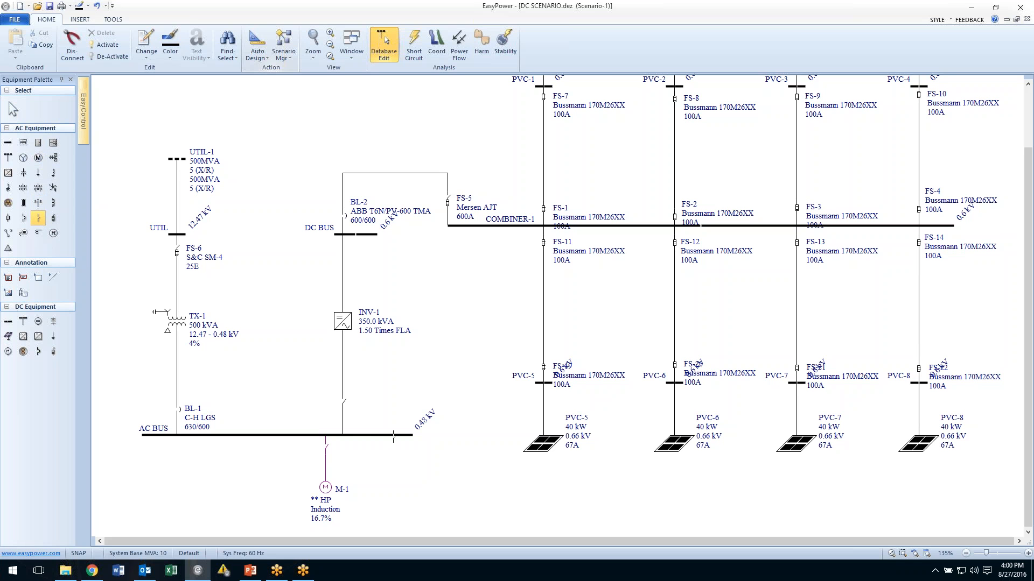
click(388, 444)
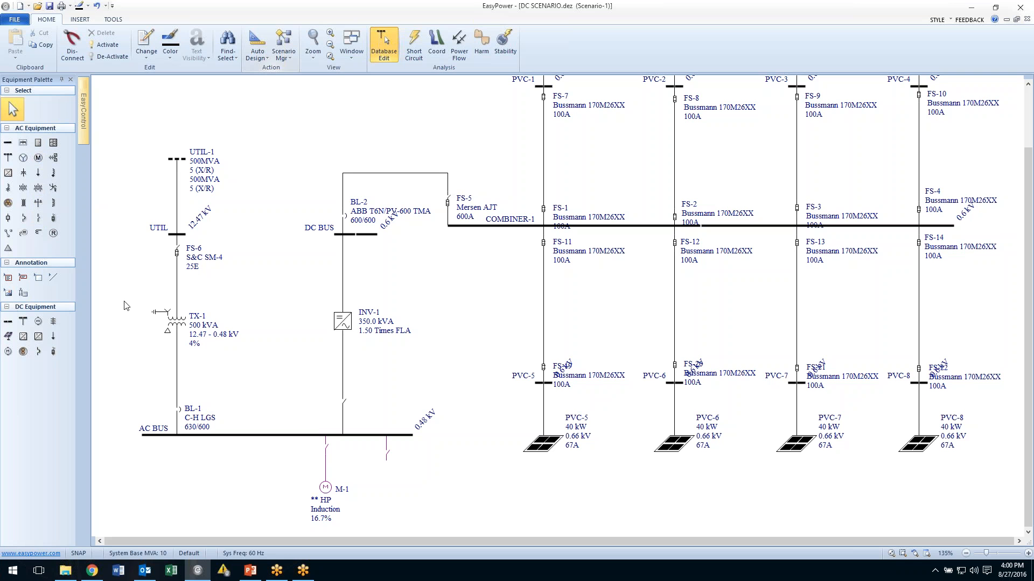
click(23, 173)
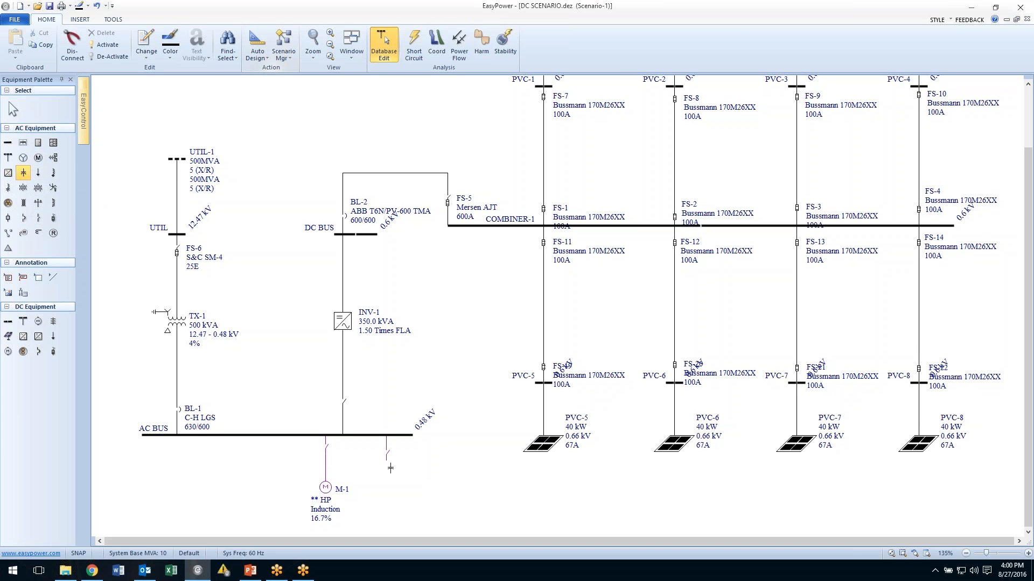
click(386, 461)
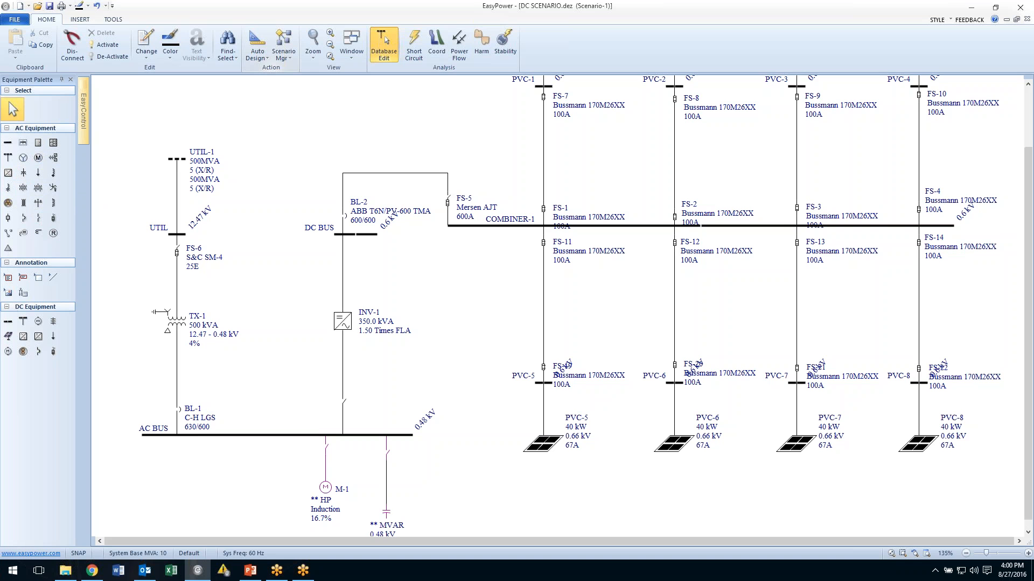
Select the new capacitor and deactivate it.
scroll(445, 492, down, 4)
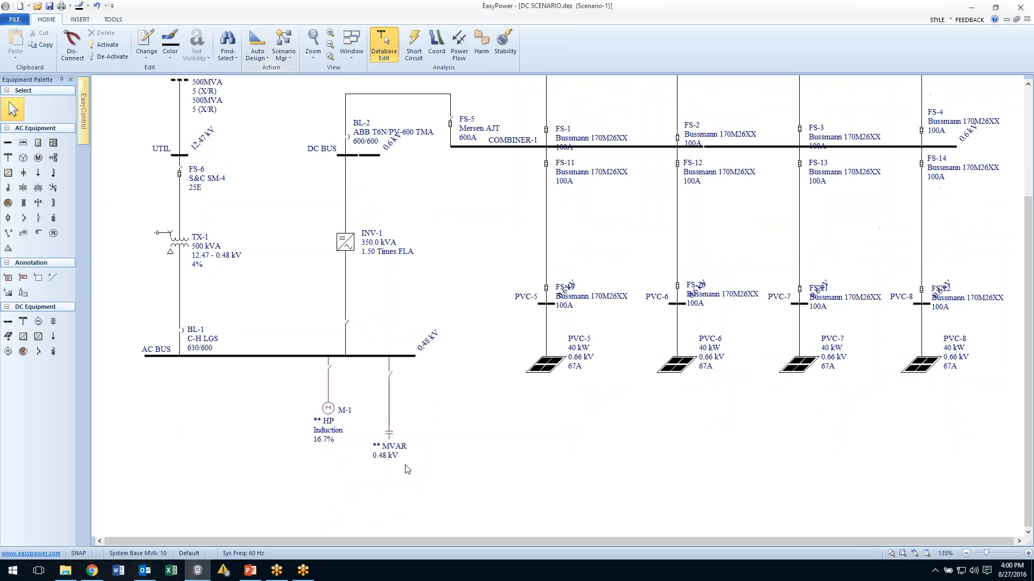
drag(412, 496, 373, 442)
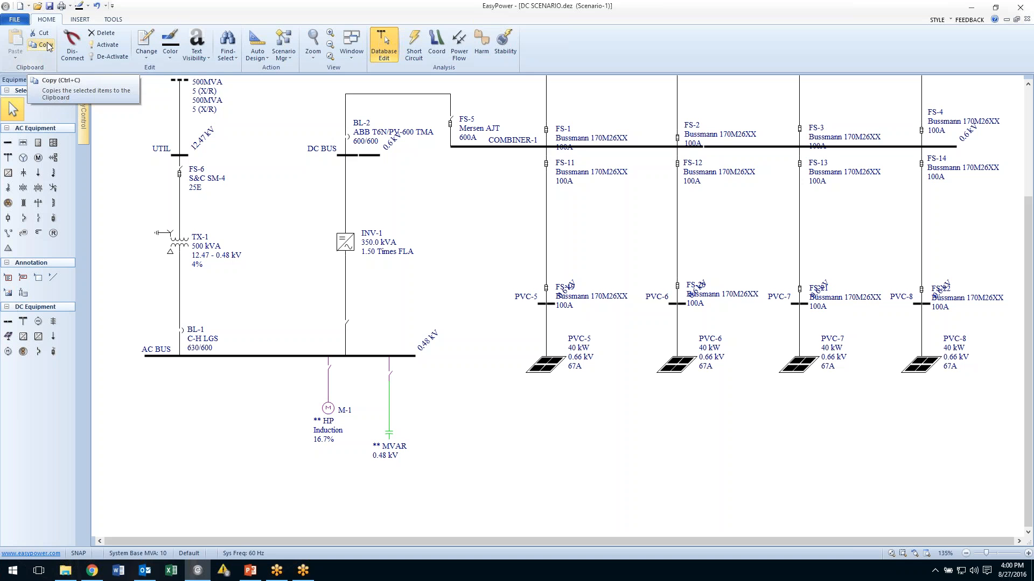
click(110, 57)
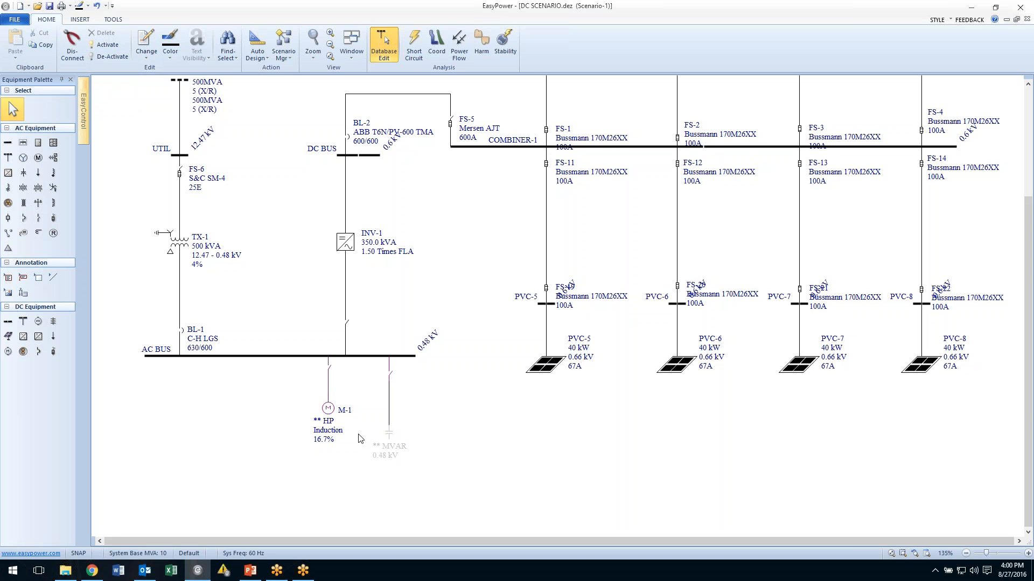
Open the motor M-1 data, enable the adjustable frequency drive and set the rating to 500 HP.
double_click(328, 409)
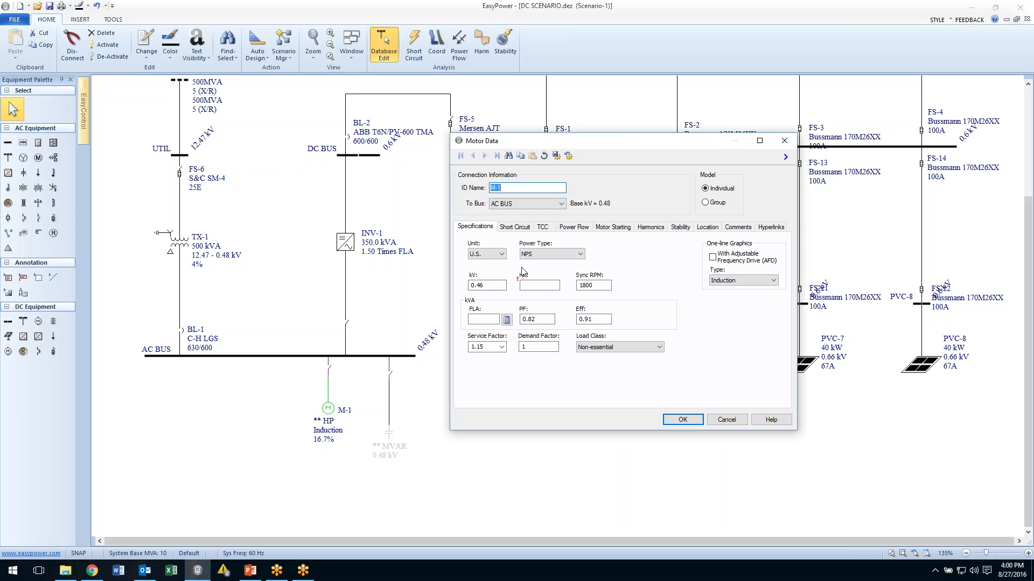
click(713, 258)
text(500)
Calculate the motor's short-circuit X/R and enable plotting of the thermal limit curve.
click(531, 231)
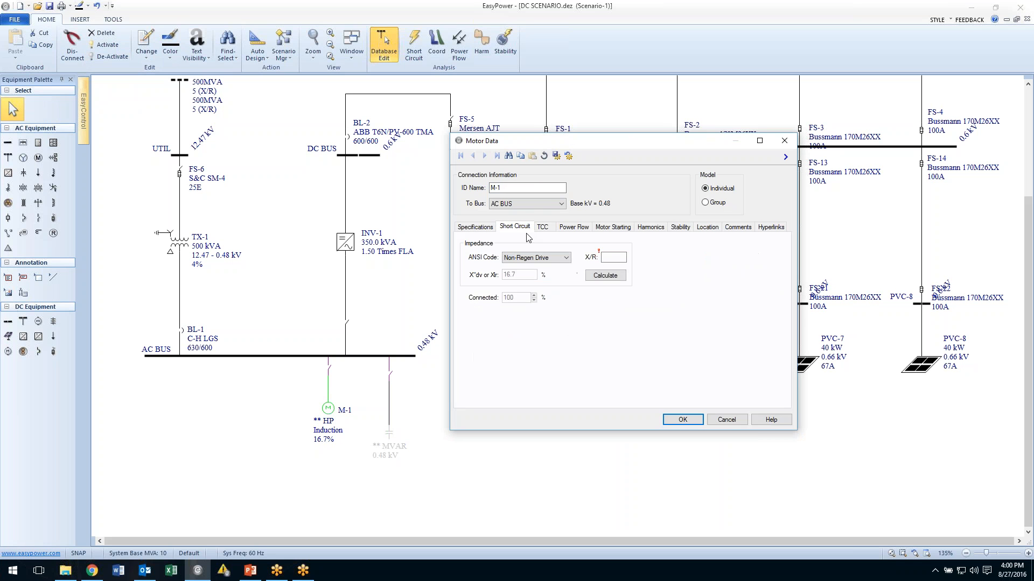
click(605, 276)
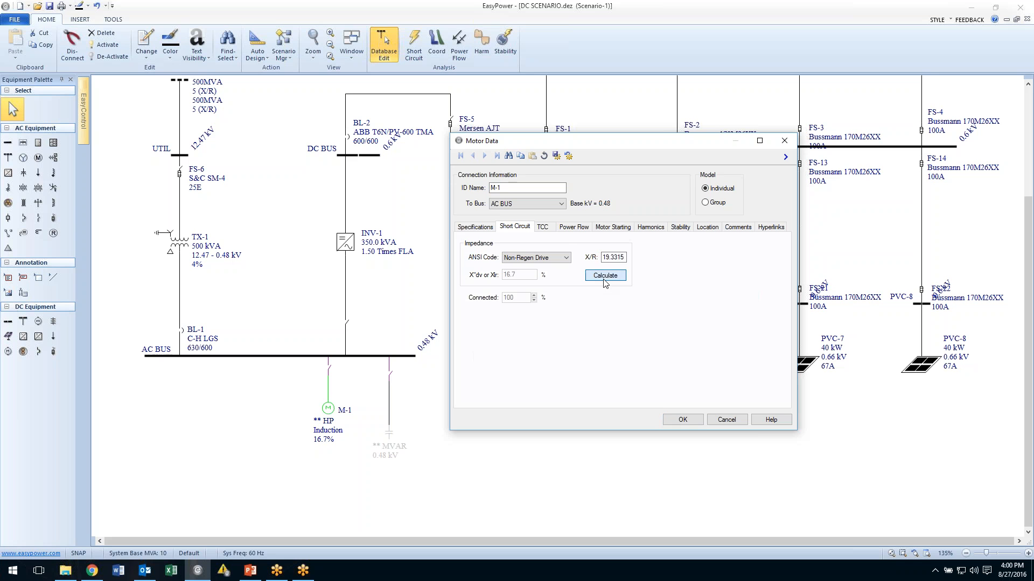
click(549, 231)
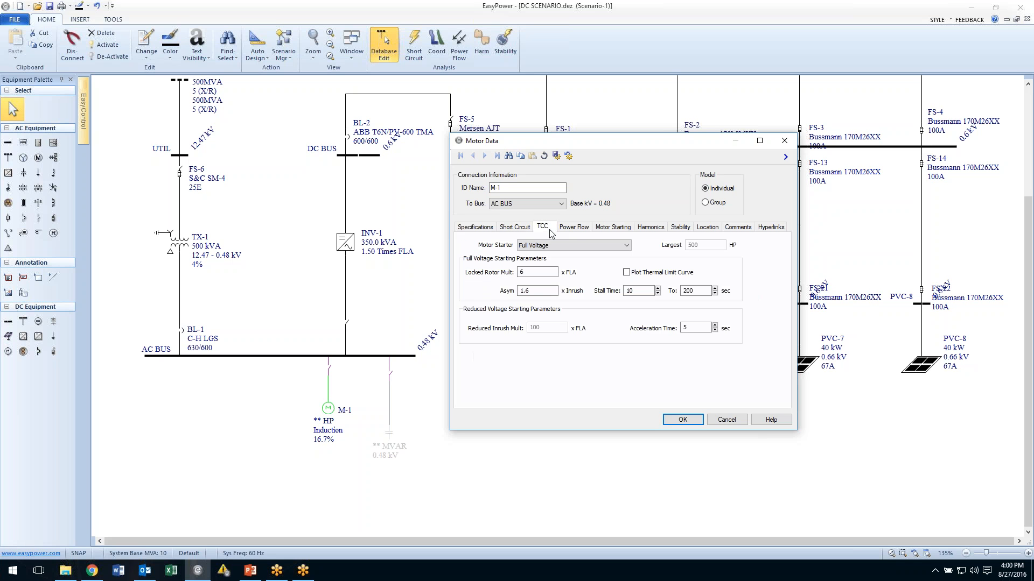
click(626, 273)
Set the motor's power flow scaling factor to 14%.
click(575, 231)
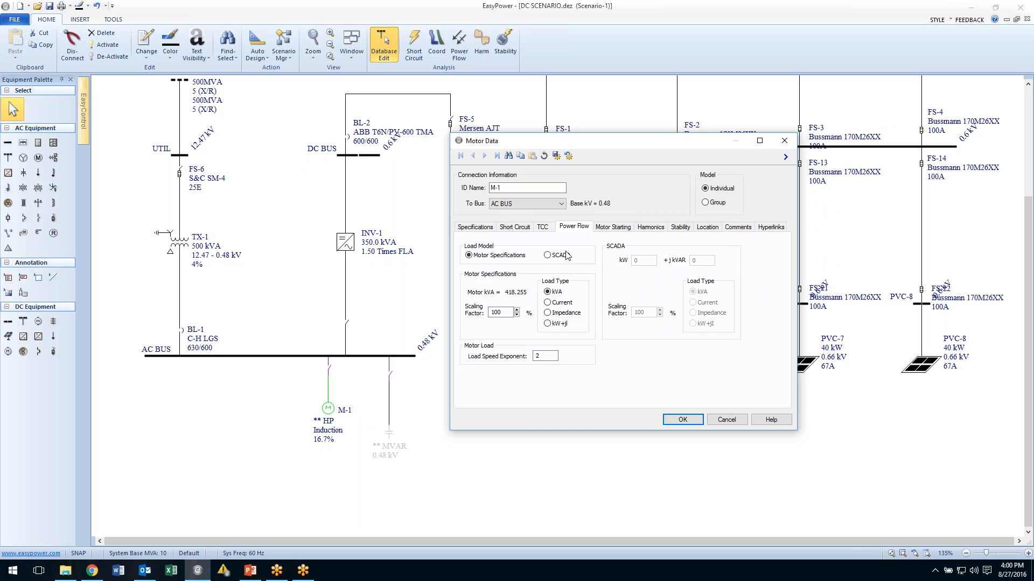
double_click(510, 312)
text(14)
Calculate the motor starting parameters and return to the motor specifications.
click(612, 228)
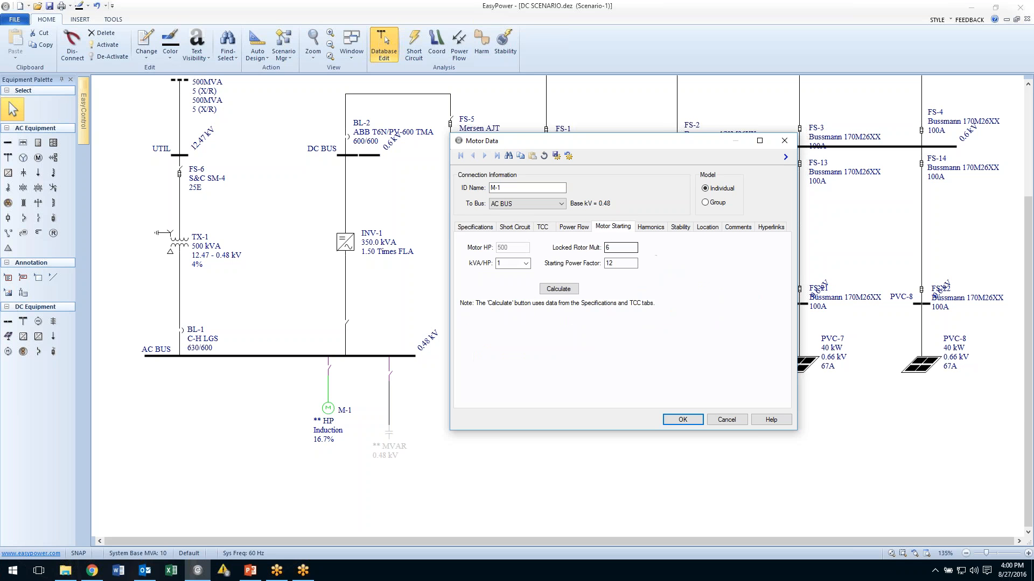
click(556, 289)
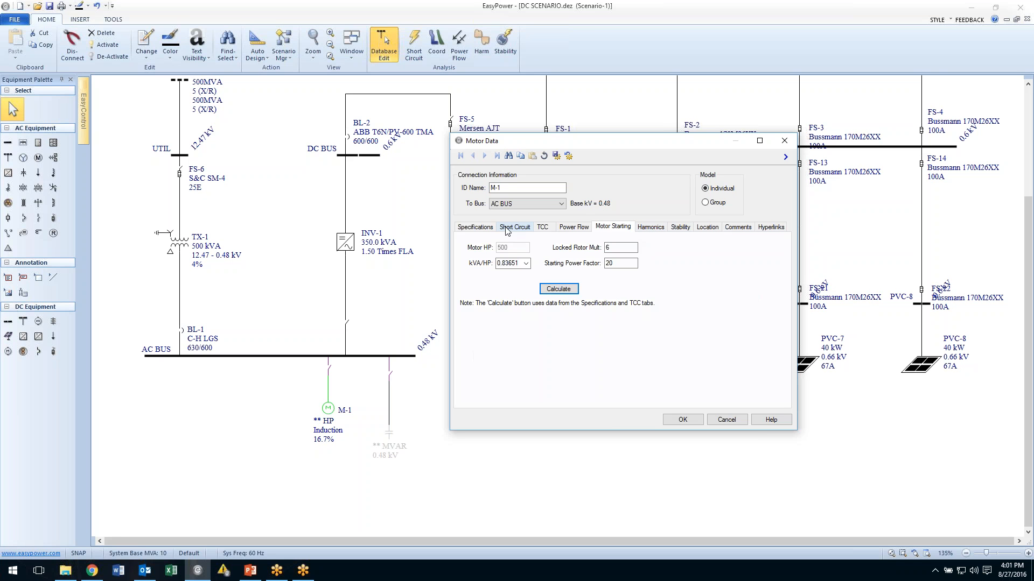
click(485, 227)
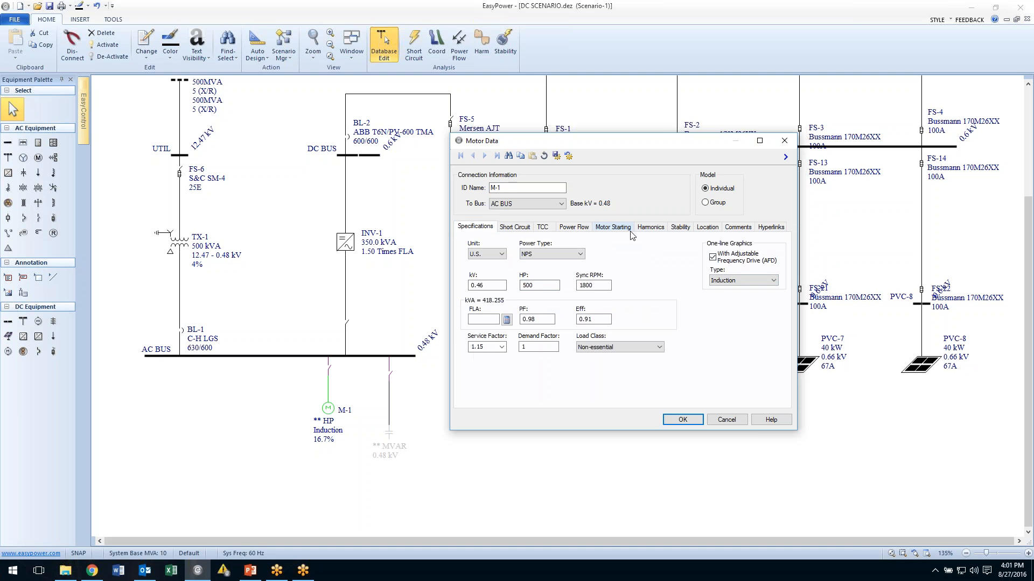
Import the Industrial PWM - 14% Load harmonic spectrum for the motor, accept the data, and nudge the motor symbol down.
click(652, 228)
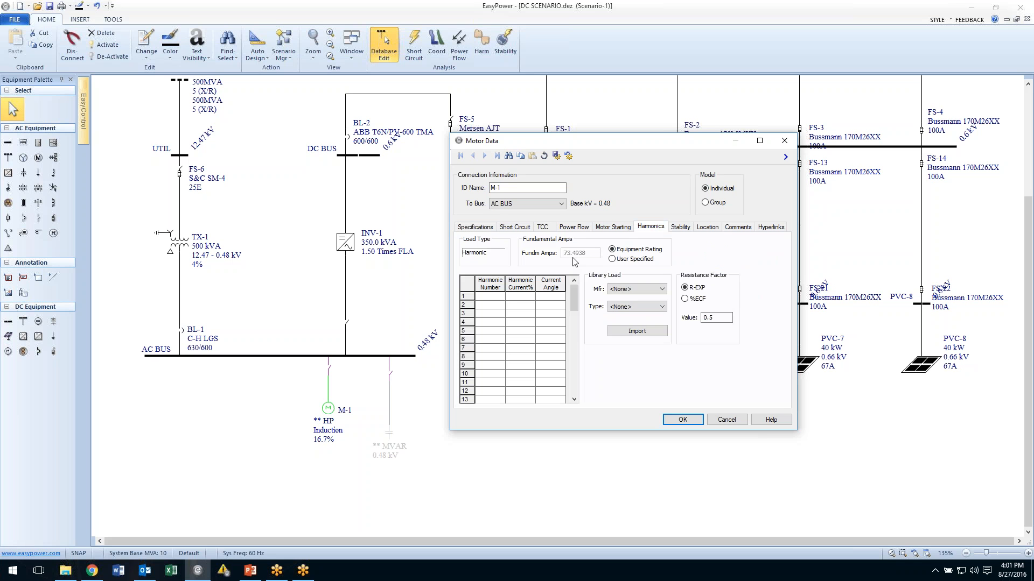
click(661, 289)
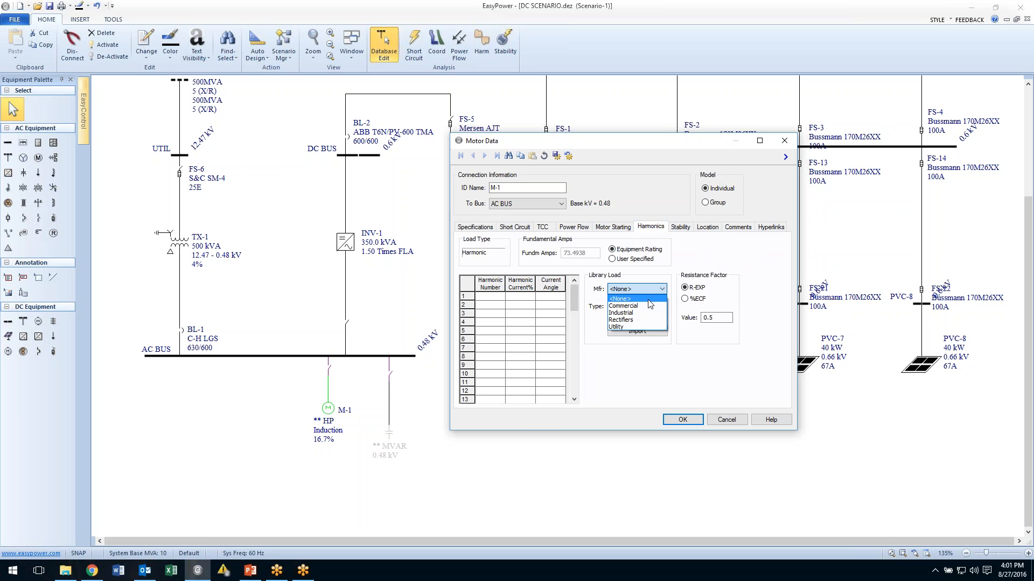
click(632, 313)
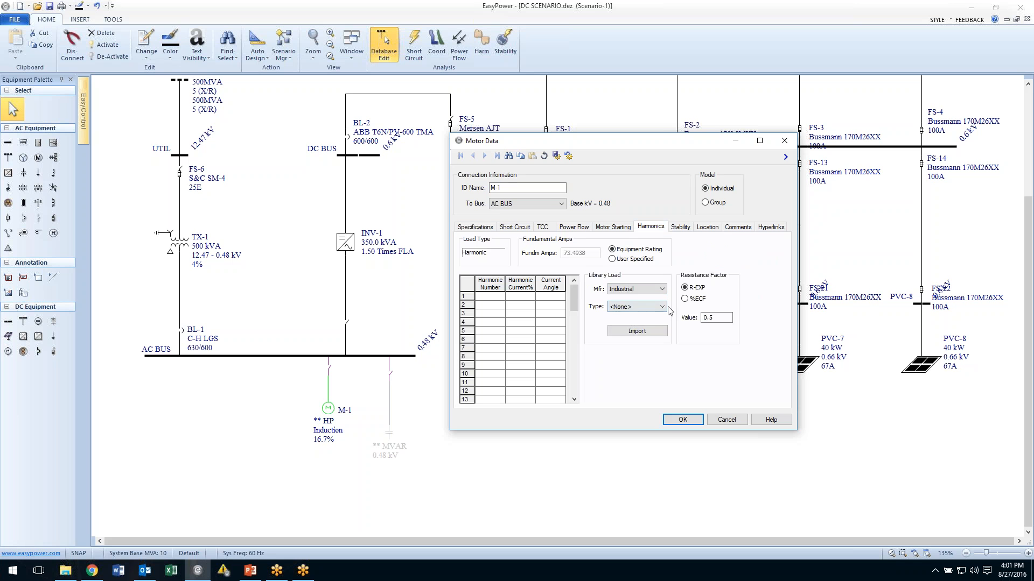
click(660, 308)
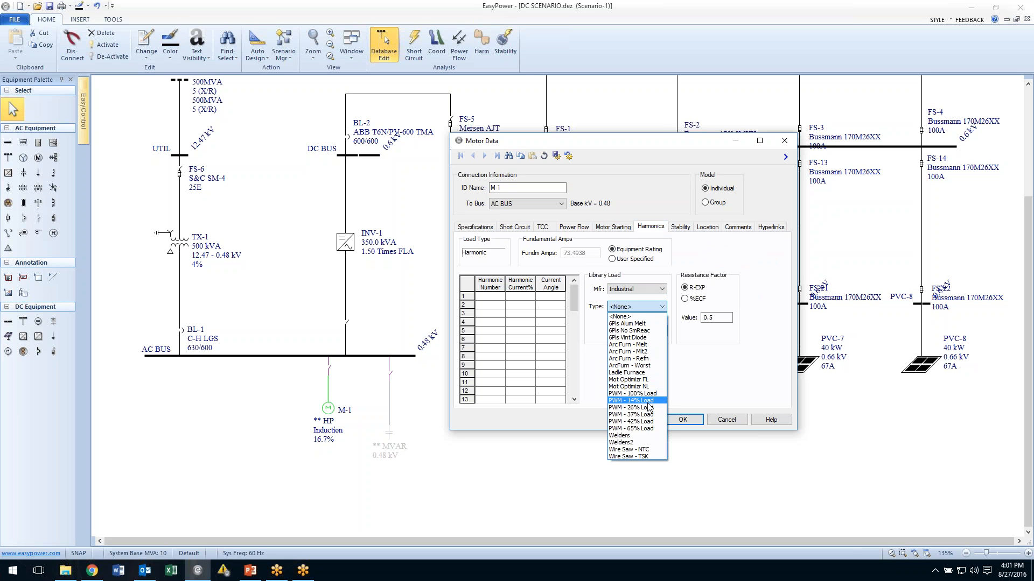
click(627, 401)
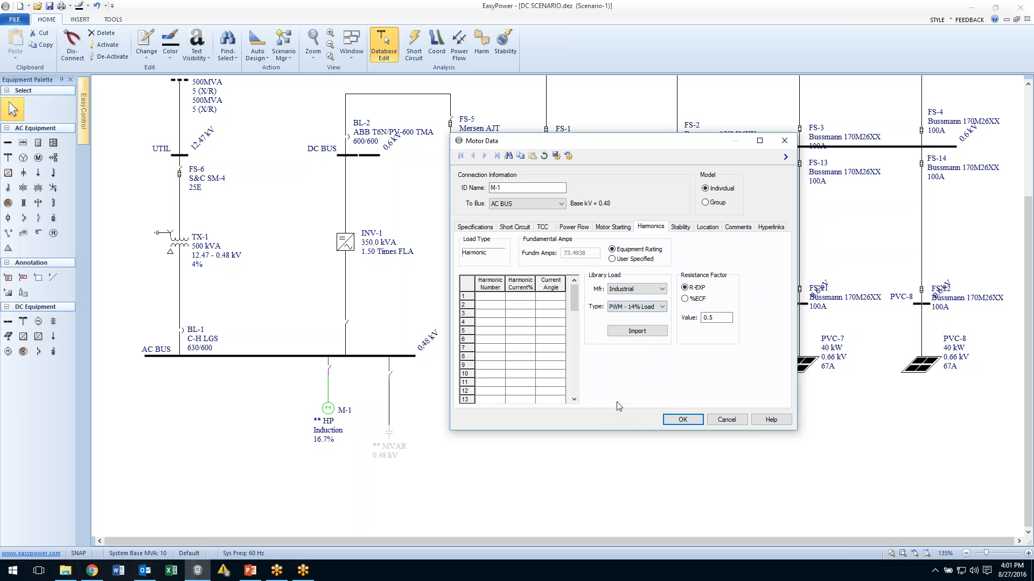
click(633, 332)
click(683, 419)
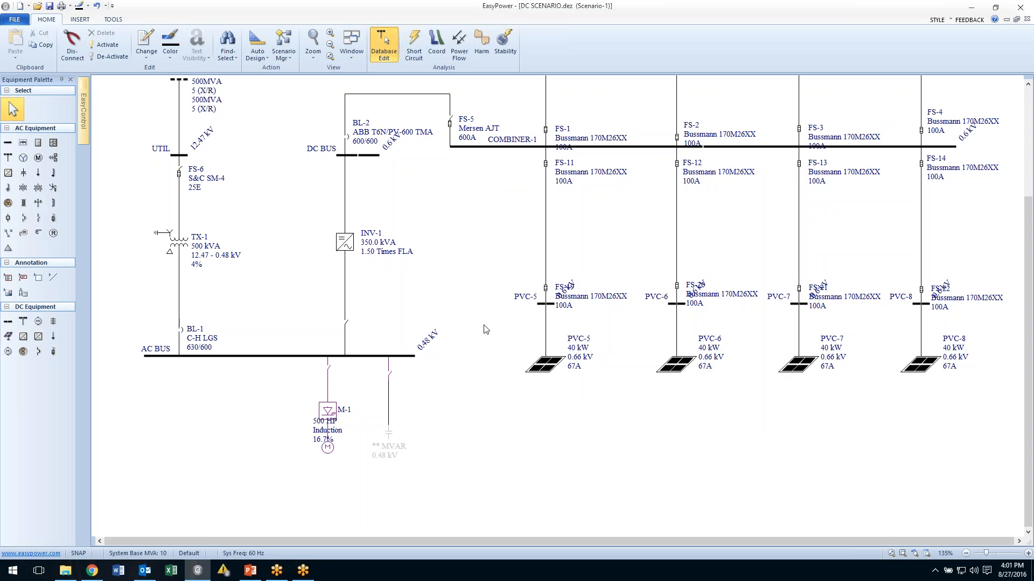
drag(334, 453, 334, 462)
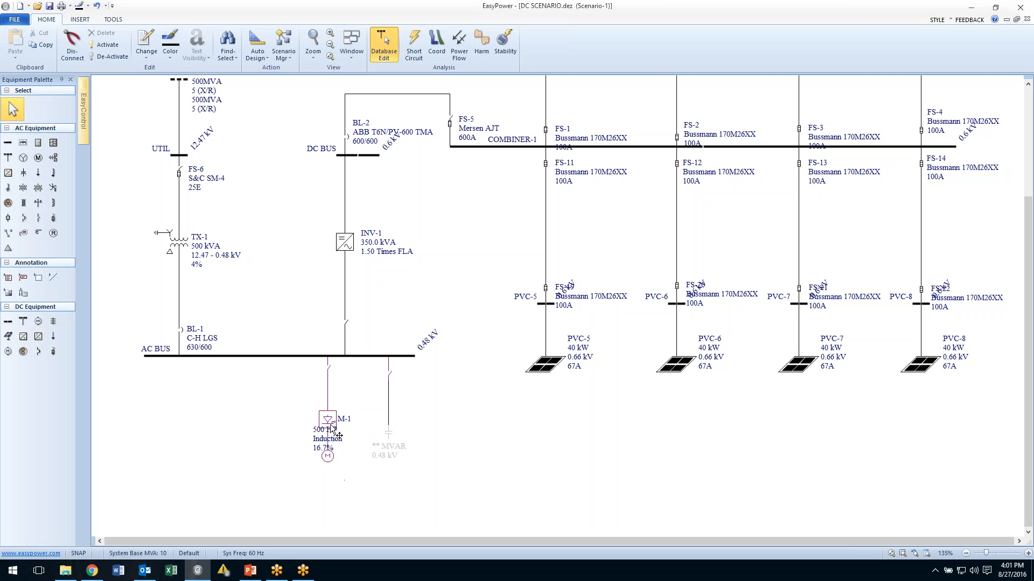
Store the current scenario under the new name ac motor.
drag(293, 221, 300, 234)
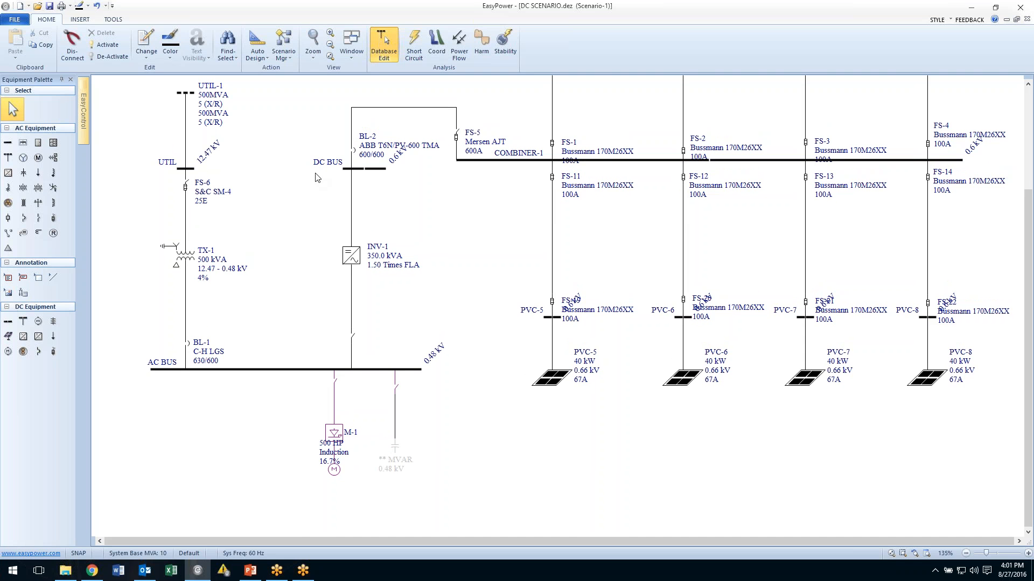
click(287, 62)
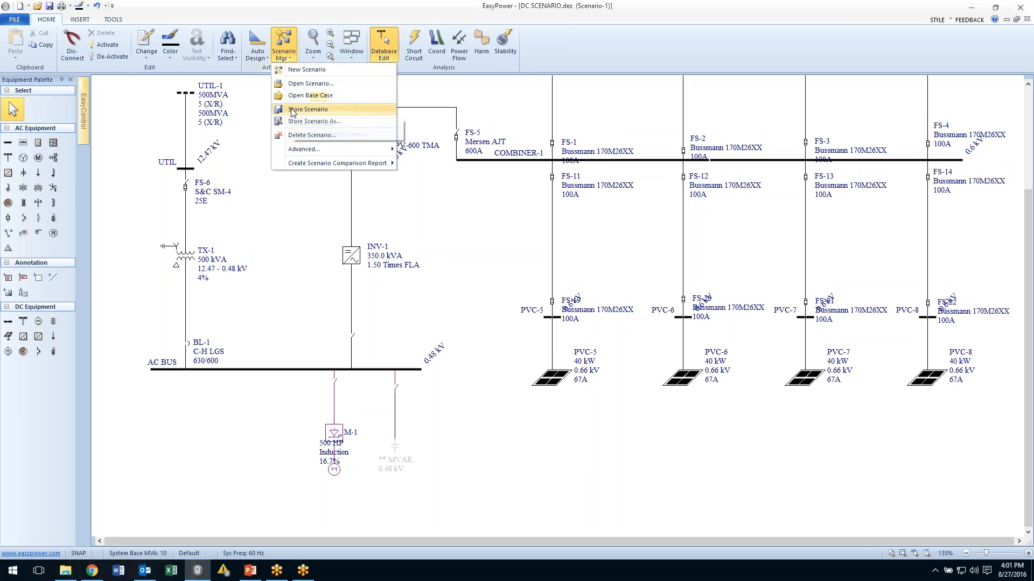
click(293, 122)
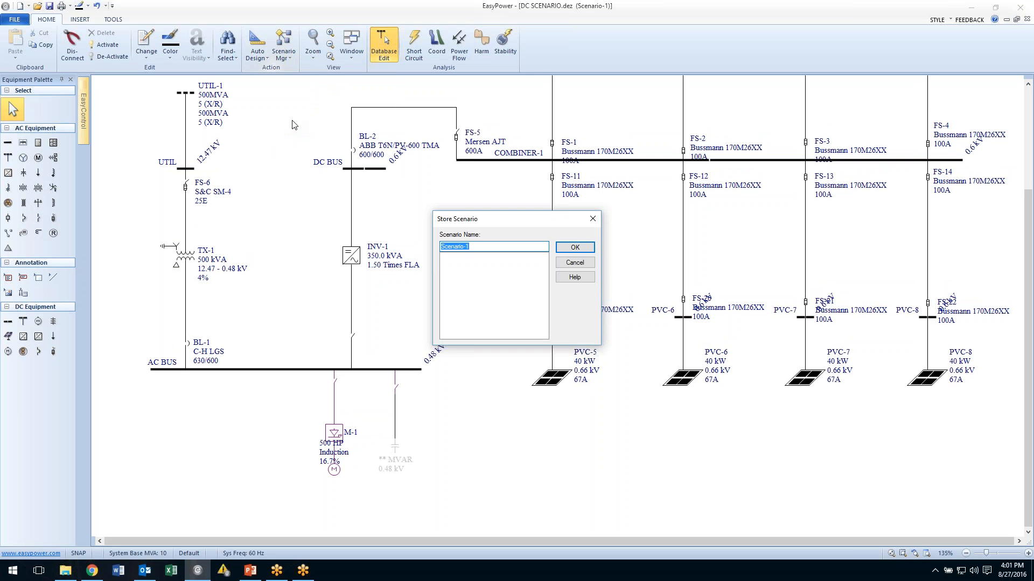
text(ac motor)
click(561, 249)
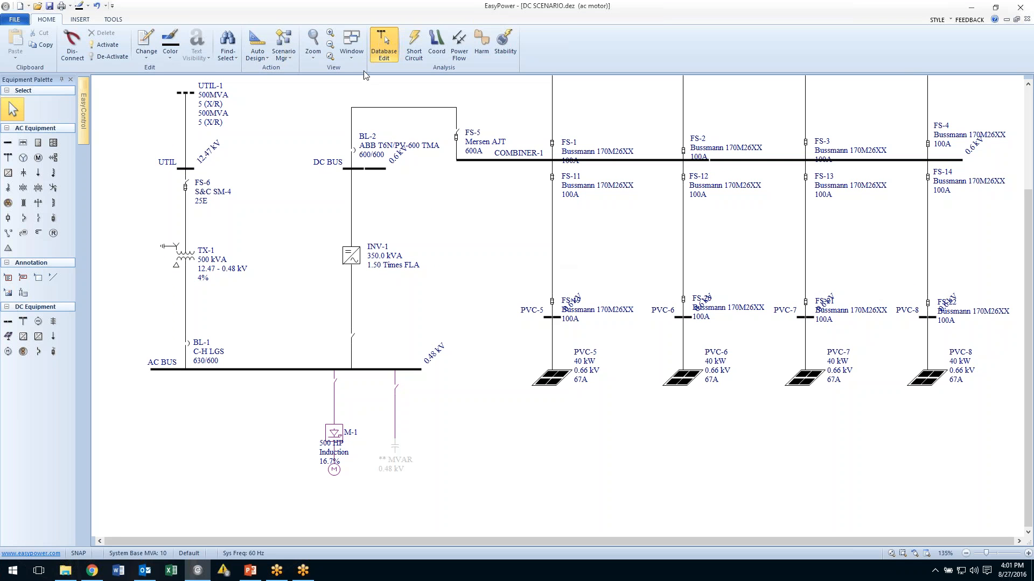
Open the base case and create a new scenario from it.
click(288, 59)
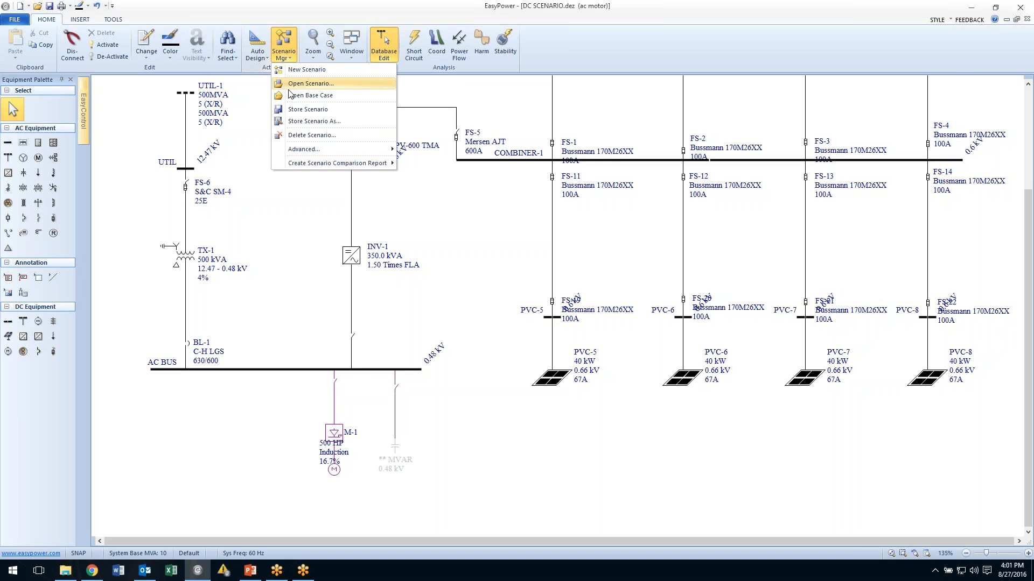
click(289, 97)
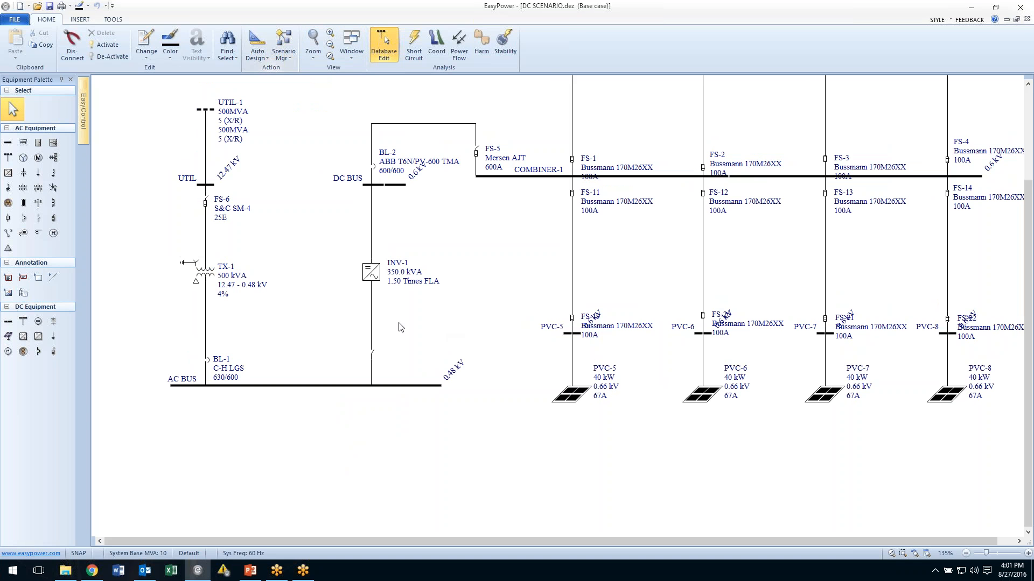
click(292, 56)
click(291, 70)
Add a DC motor connected below the DC BUS.
drag(358, 186, 334, 186)
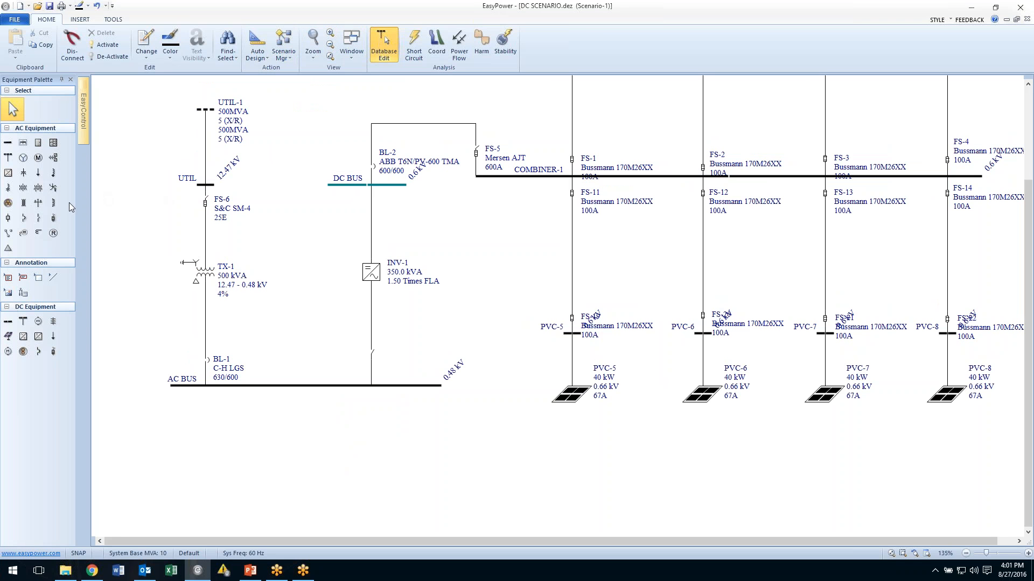
click(7, 353)
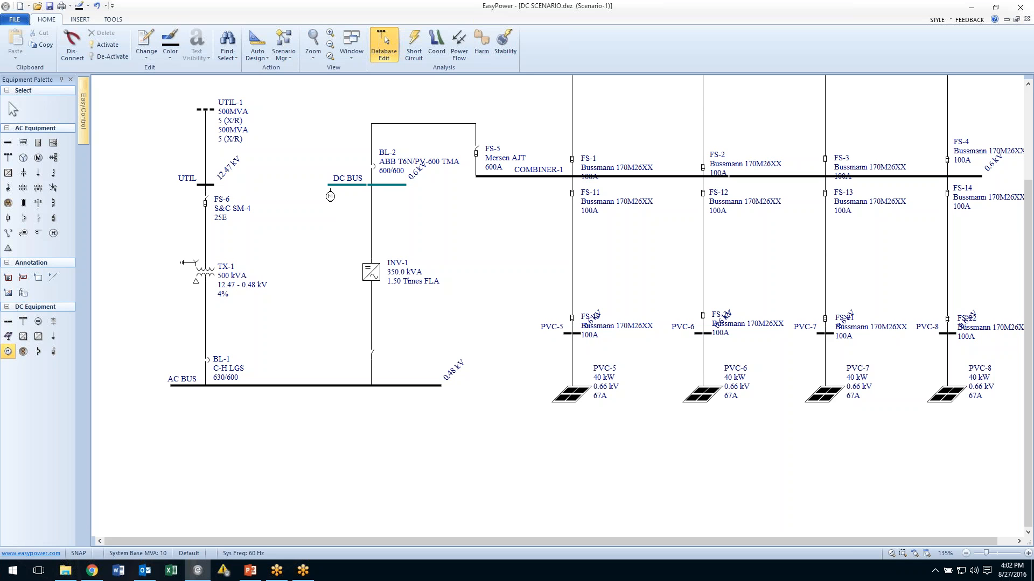
click(333, 188)
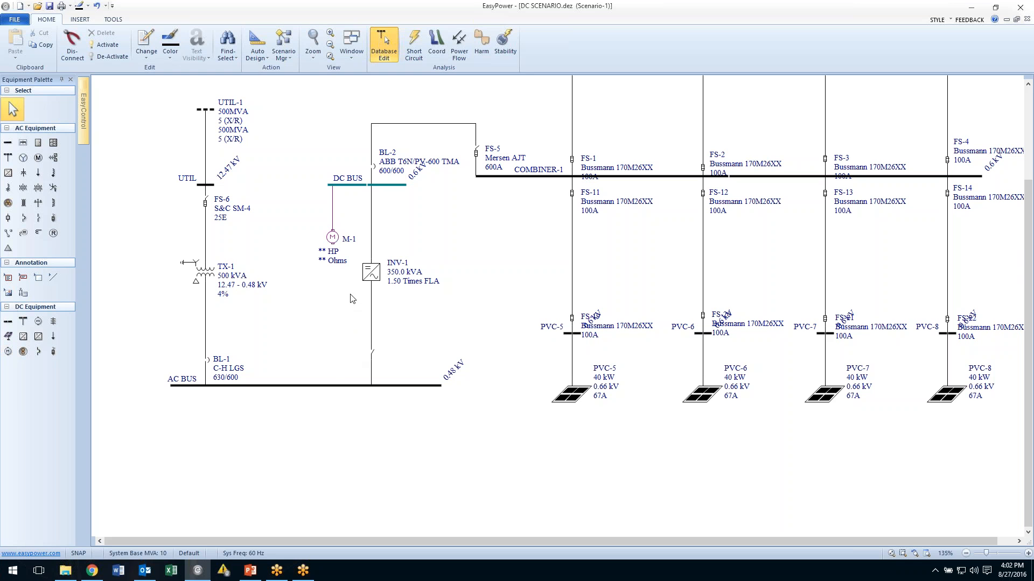
Set the DC motor M-1's HP to 500 and resistance to 6.8 ohms, and accept the motor data.
double_click(338, 253)
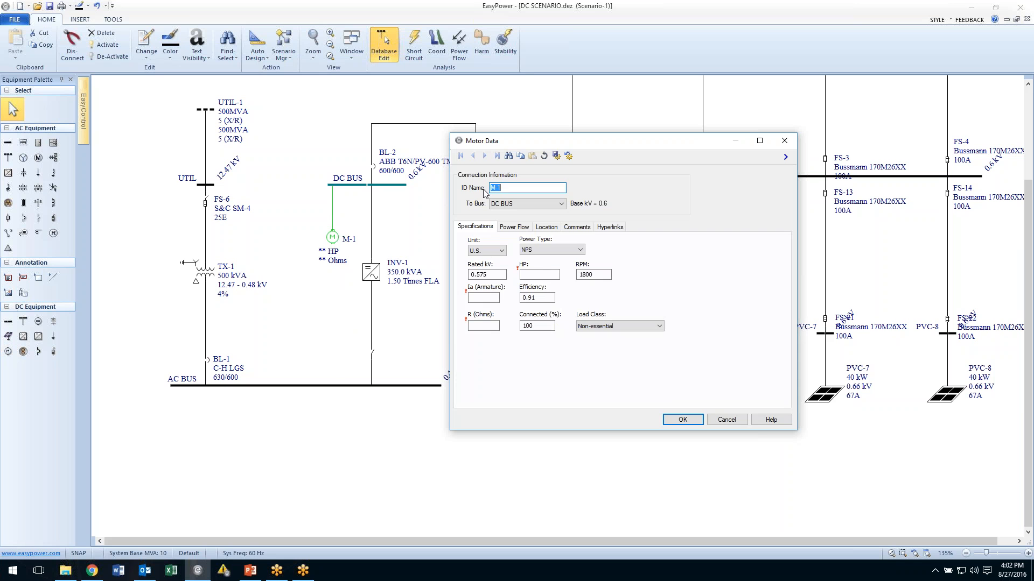
click(523, 275)
text(500)
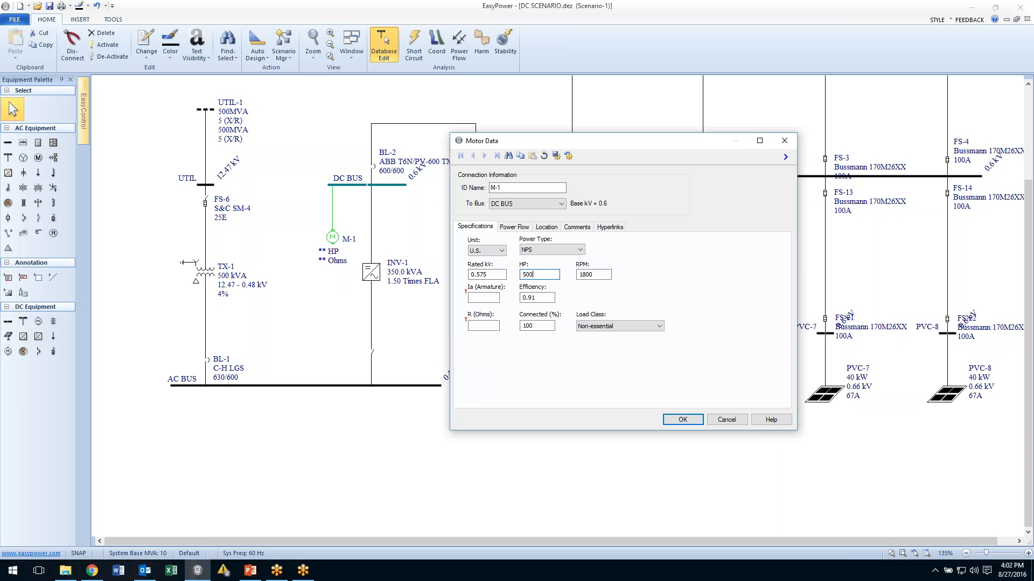
click(489, 297)
click(476, 326)
text(6.8)
drag(591, 274, 573, 279)
text(500)
click(682, 422)
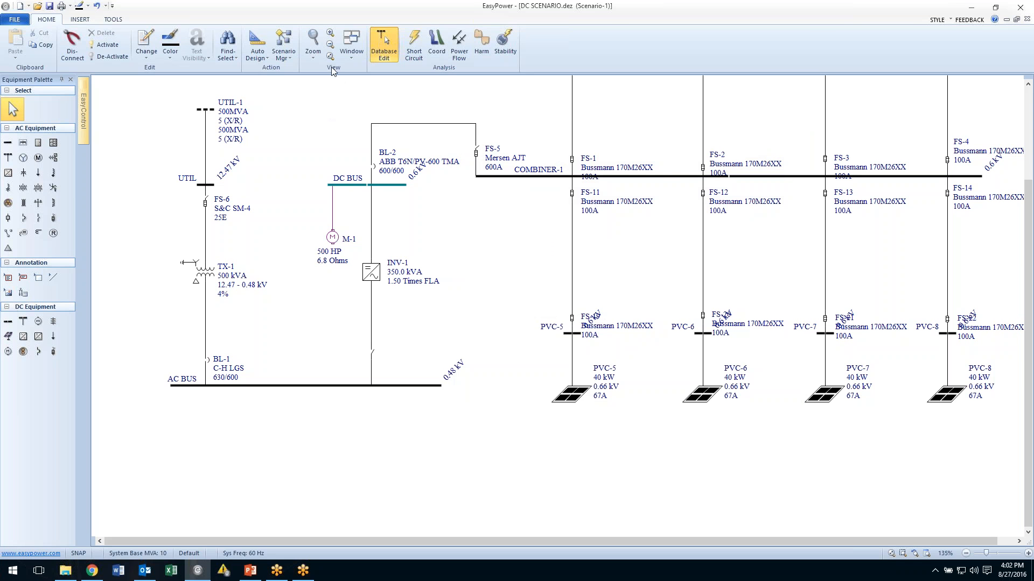
Store the current scenario under the new name dc motor.
click(292, 54)
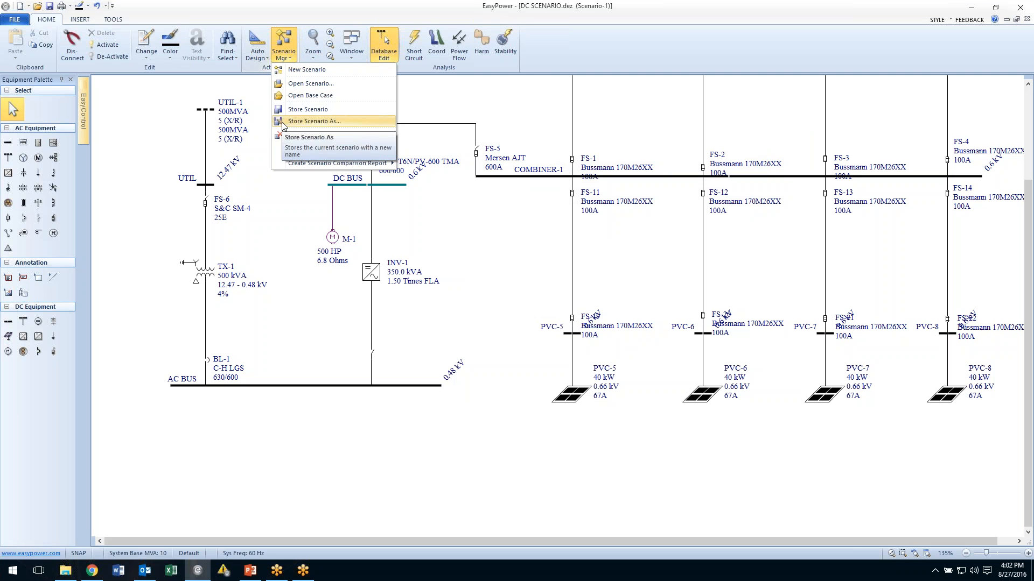
click(302, 121)
text(dc motor)
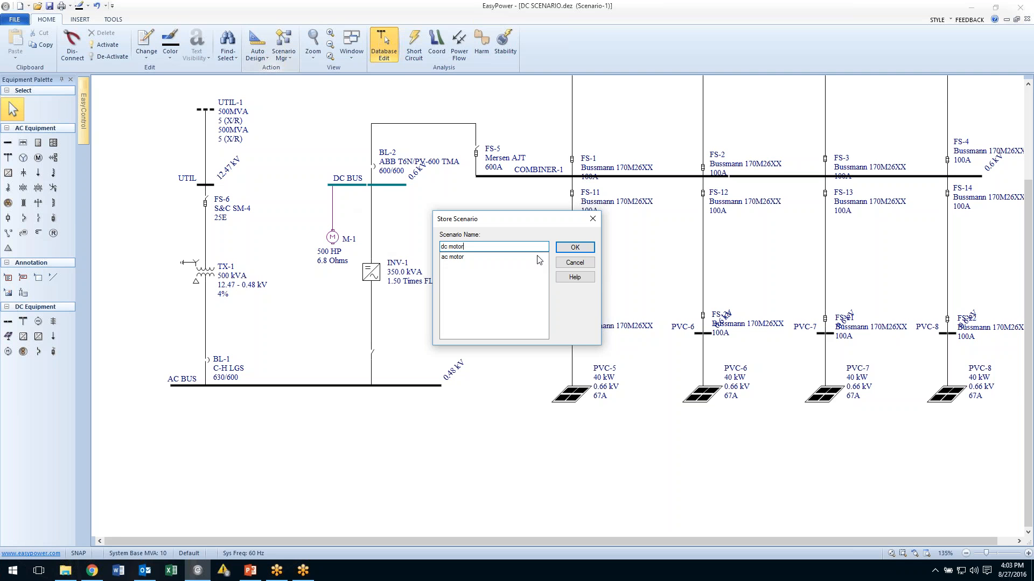
click(573, 247)
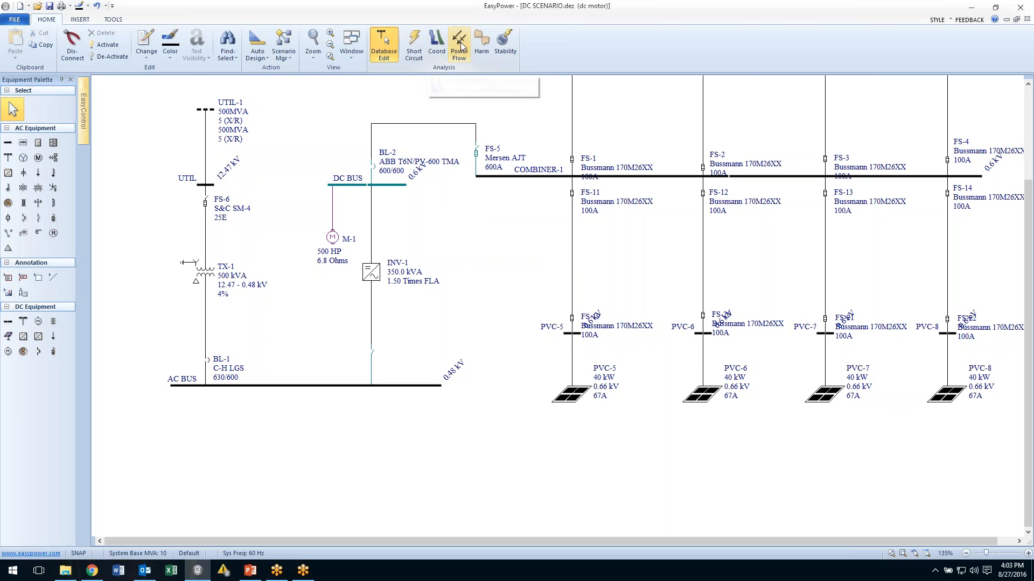
Run a power flow solution on the dc motor scenario and return to database editing.
click(459, 44)
click(15, 42)
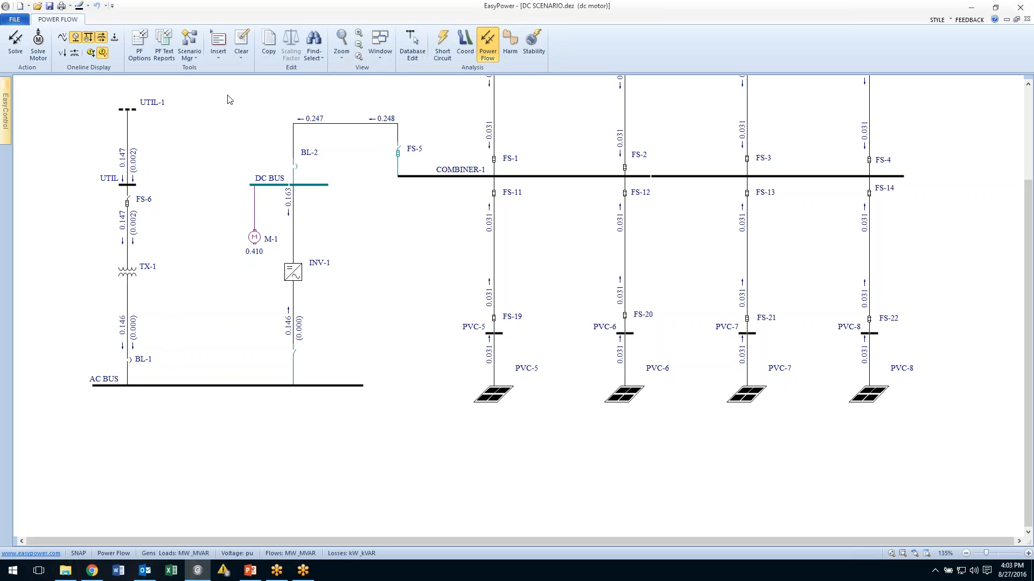
click(413, 36)
Open the ac motor scenario, storing the changes to the current scenario first.
click(289, 58)
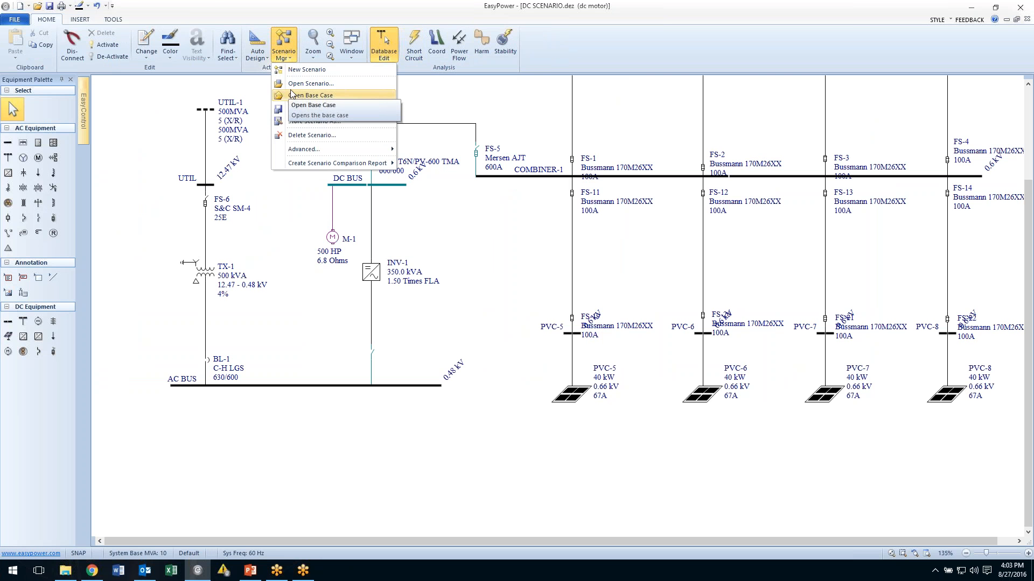
click(293, 87)
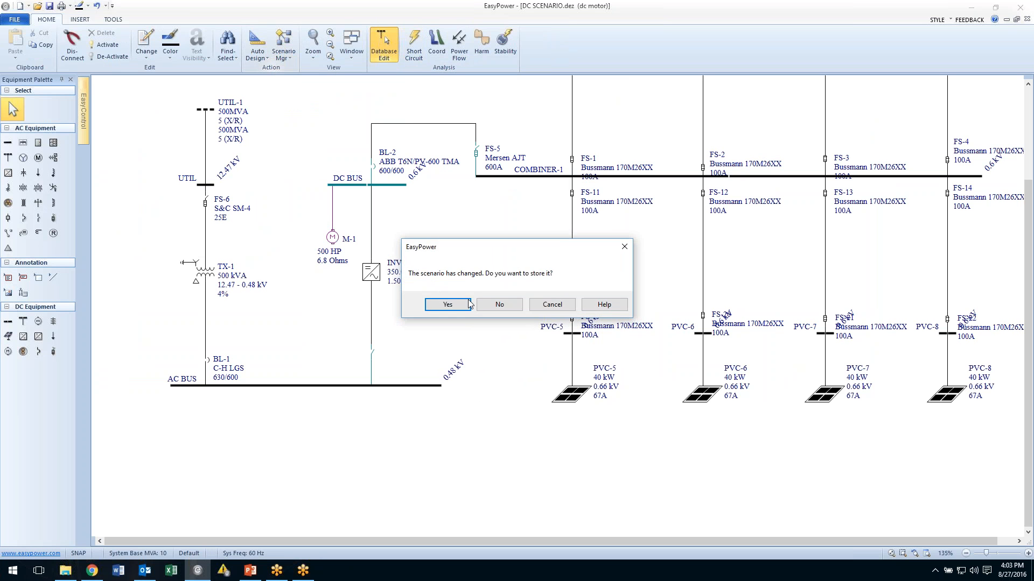
click(449, 304)
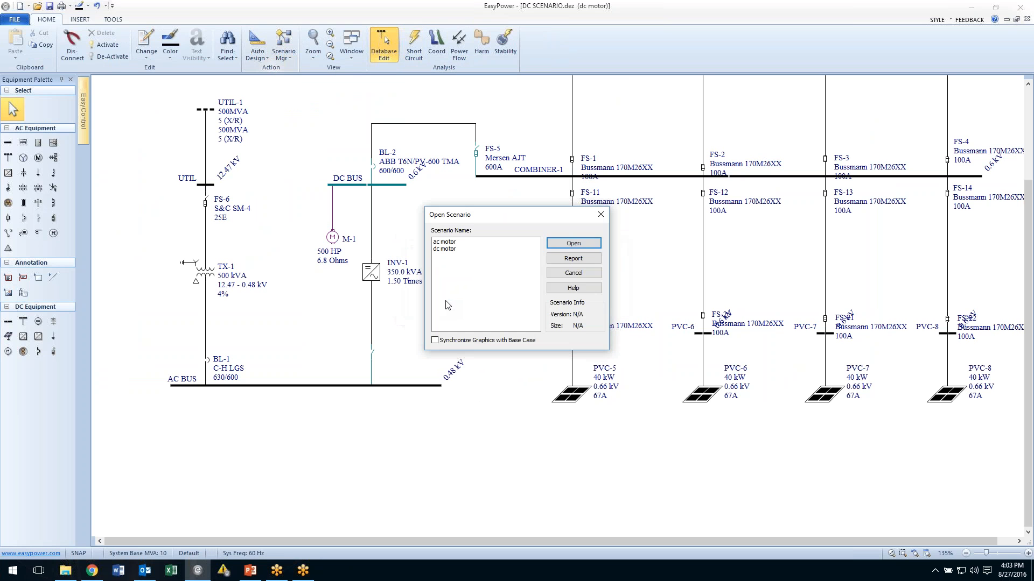
click(455, 250)
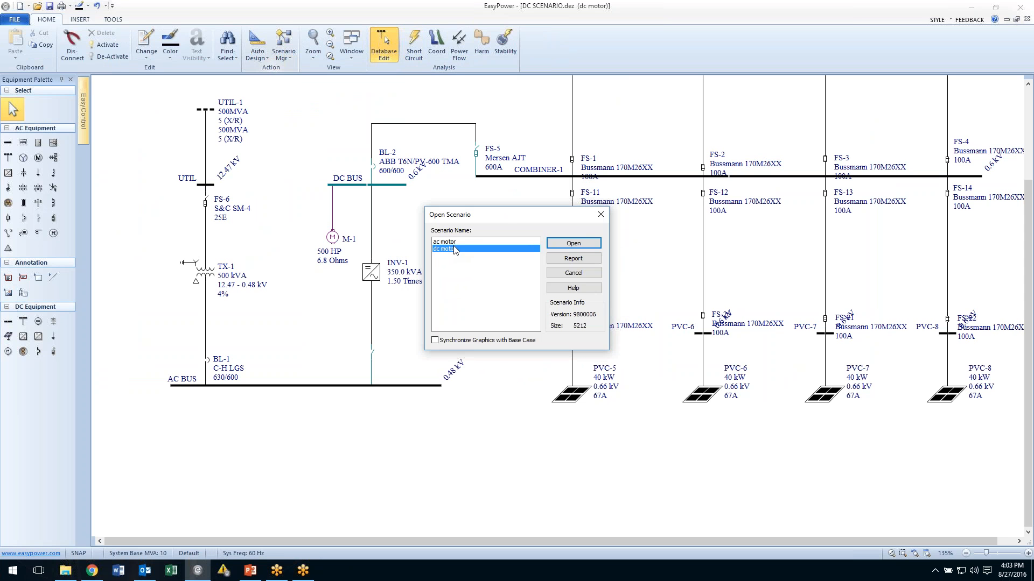
click(574, 243)
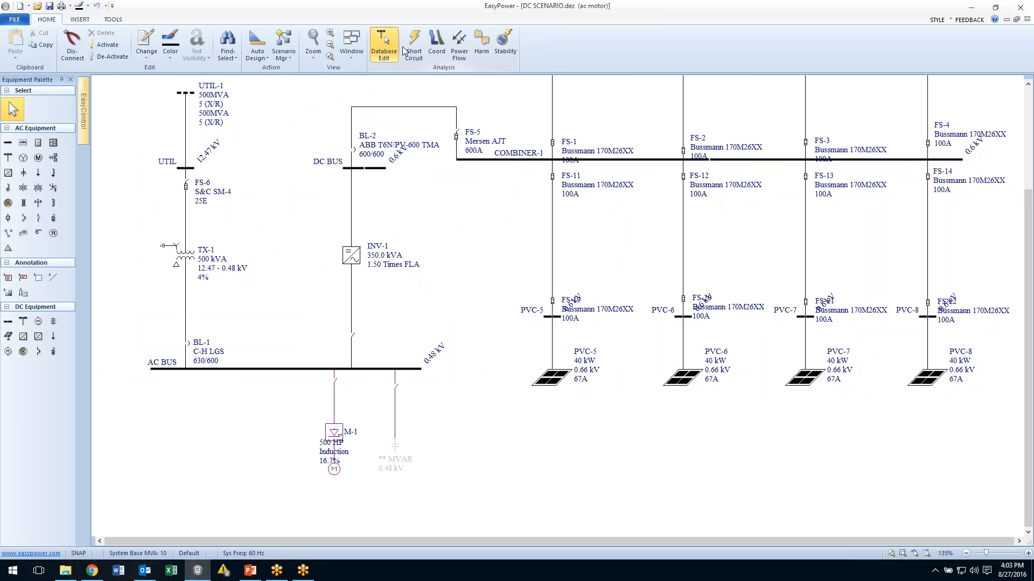
Run a power flow solution on the ac motor scenario.
click(457, 43)
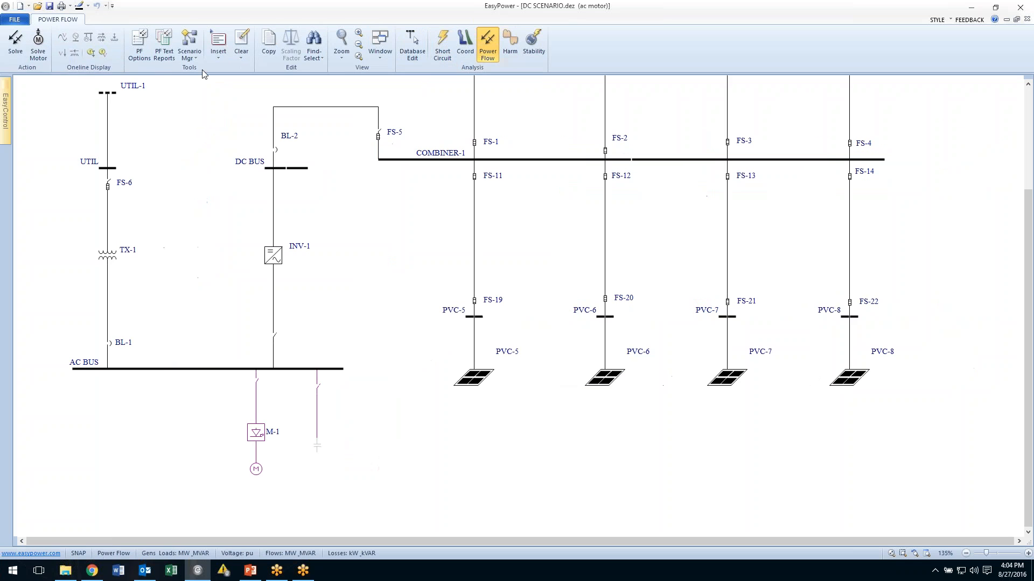
click(15, 42)
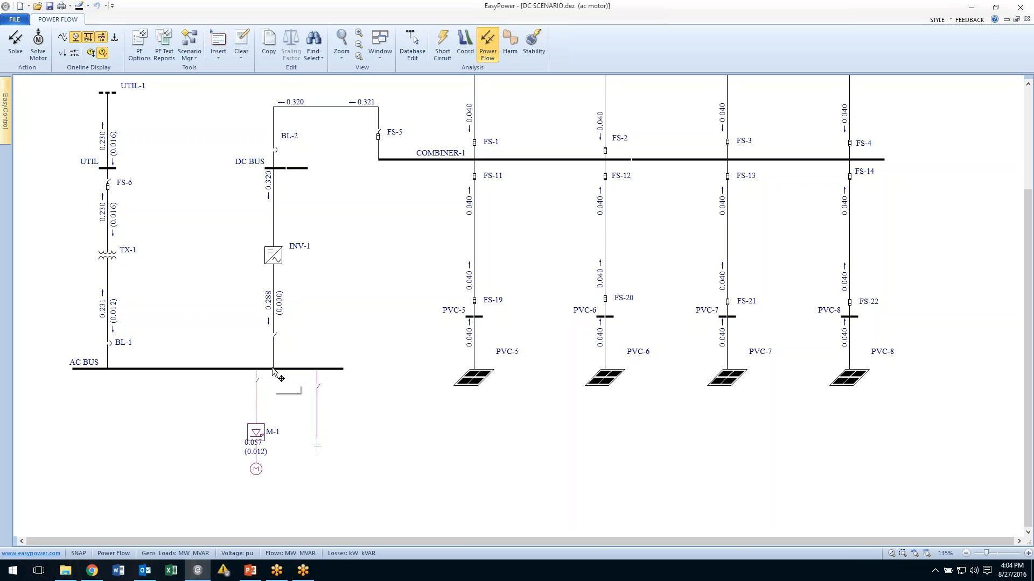
Create a harmonic summation bar chart for the AC BUS, then close the plot window.
click(510, 44)
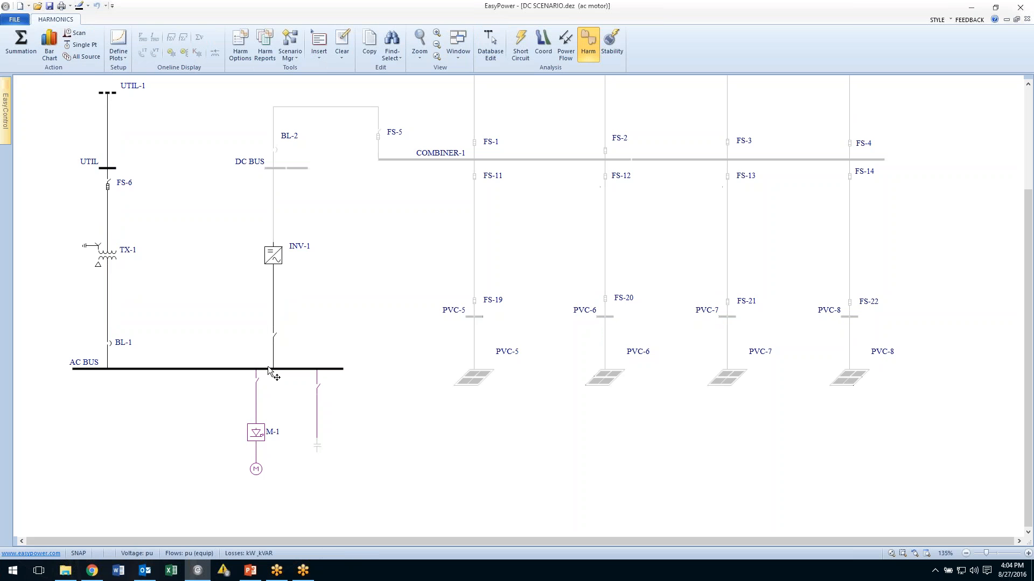
click(269, 370)
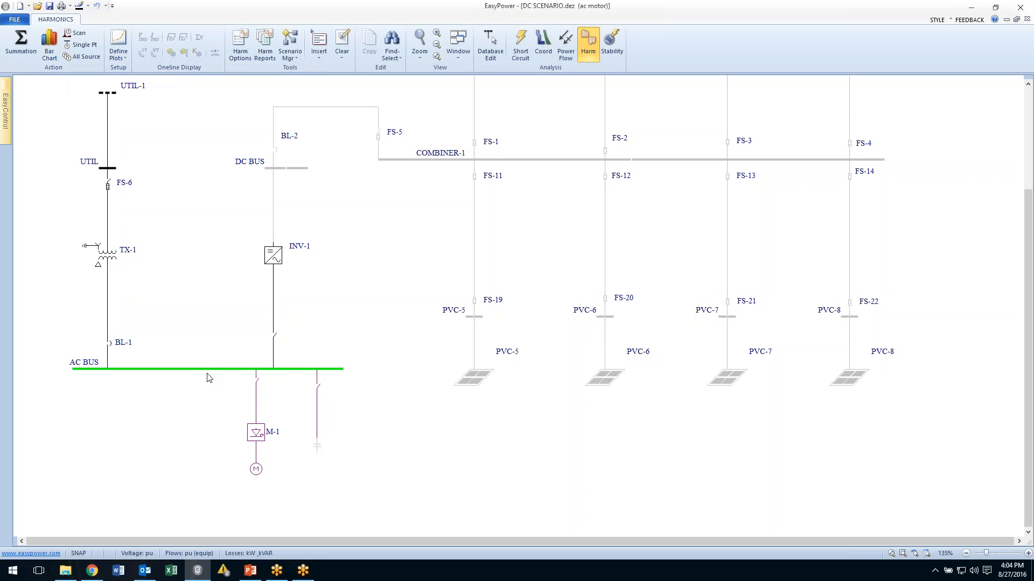
click(48, 48)
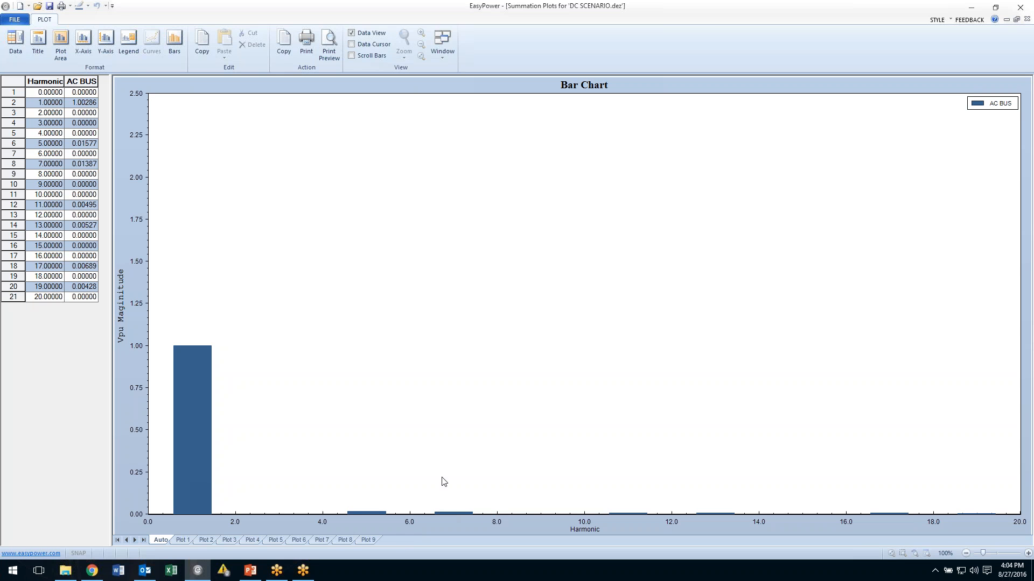
click(16, 20)
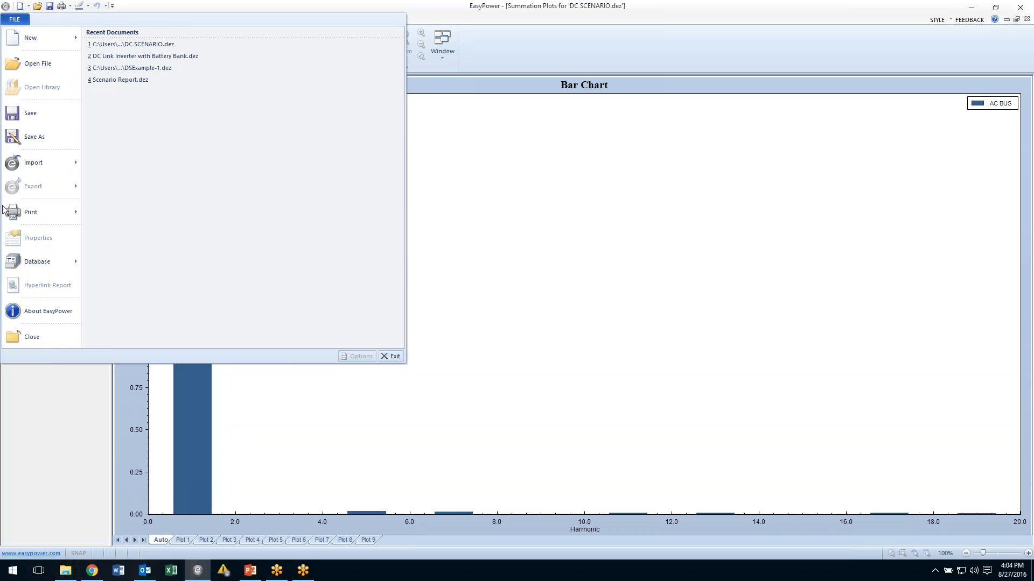
click(18, 342)
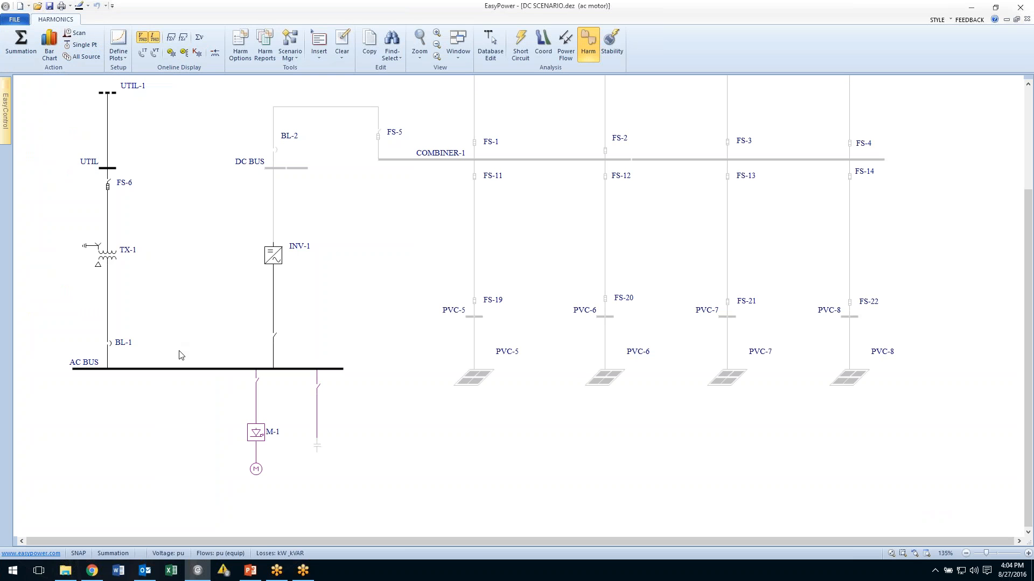
Run an all-source harmonic current flow for the AC BUS and move the motor symbol lower.
click(194, 369)
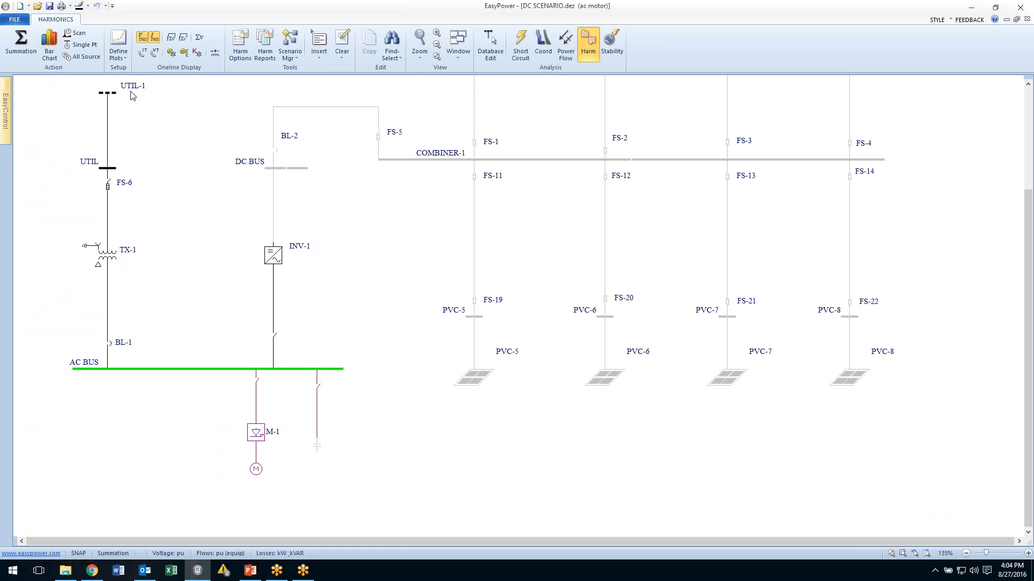
click(80, 57)
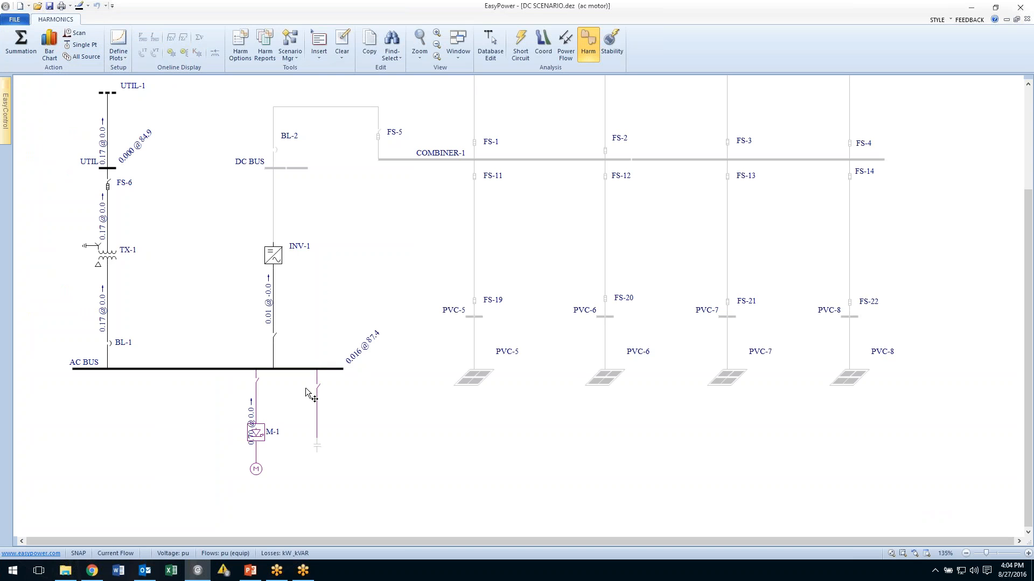
drag(258, 439, 258, 482)
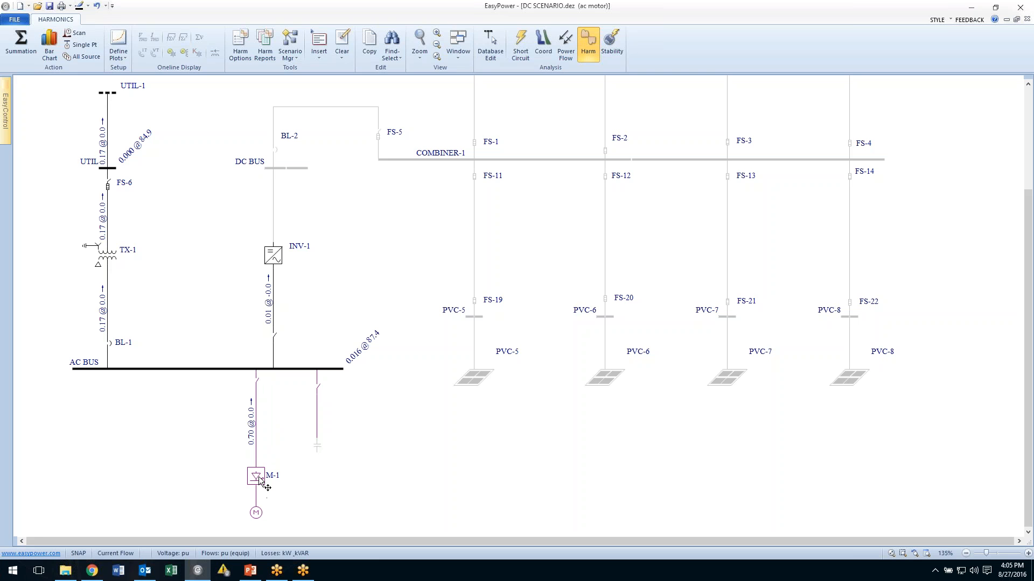
Open the harmonics options' one-line output settings and apply them to the diagram.
right_click(372, 456)
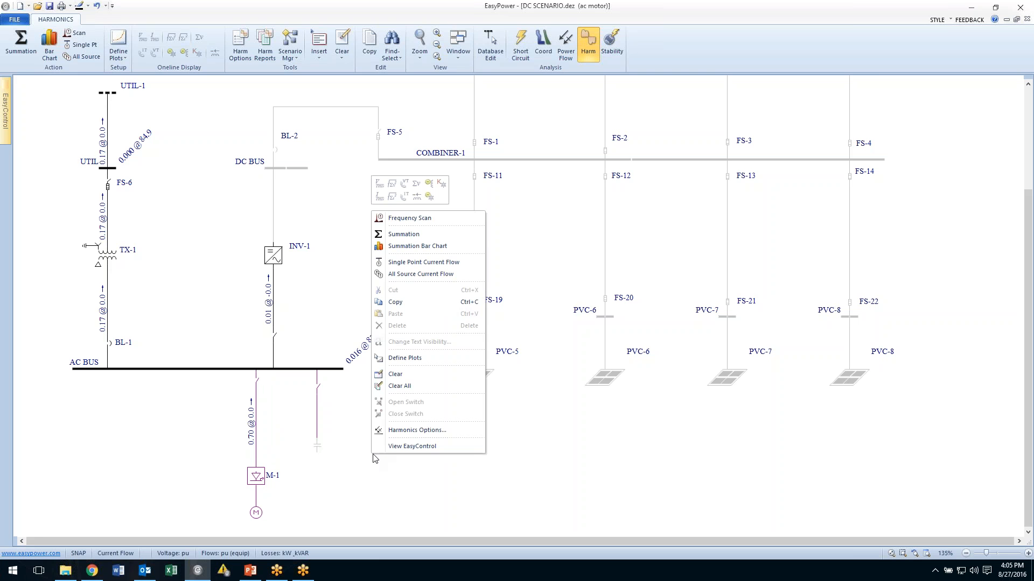
click(409, 430)
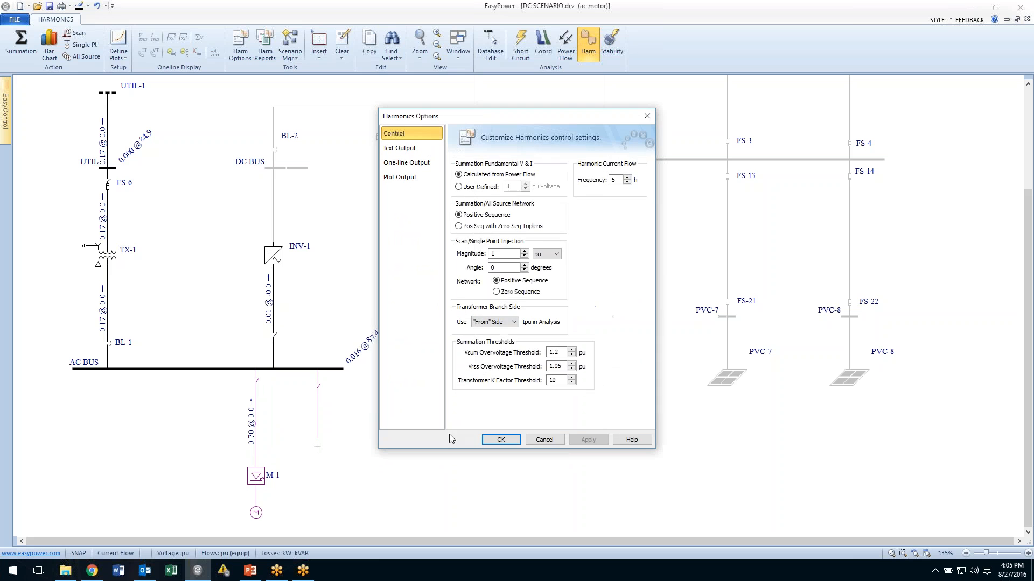
click(406, 162)
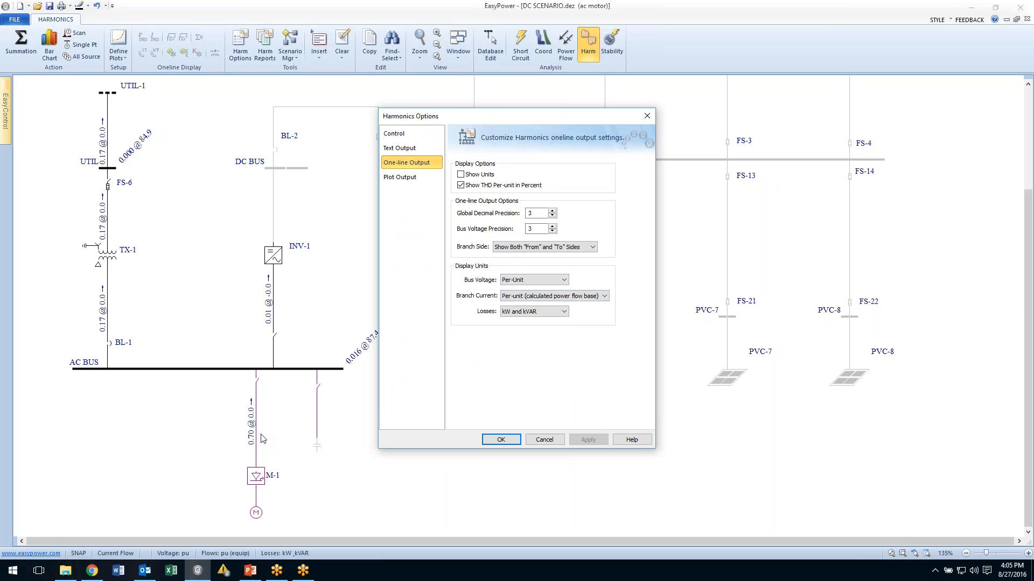
click(501, 440)
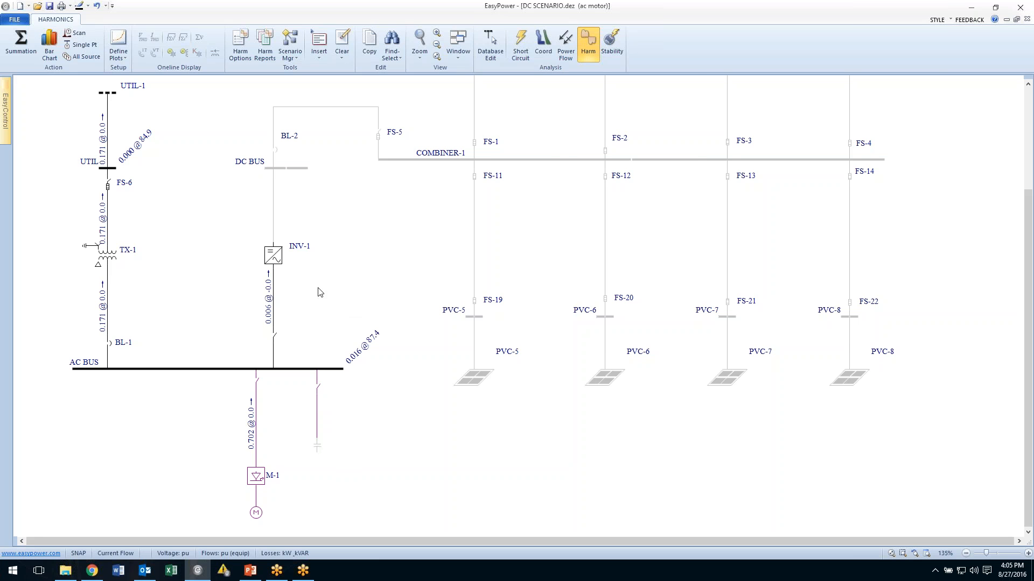
Return to database editing, saving the temporary changes to the database.
drag(232, 269, 322, 269)
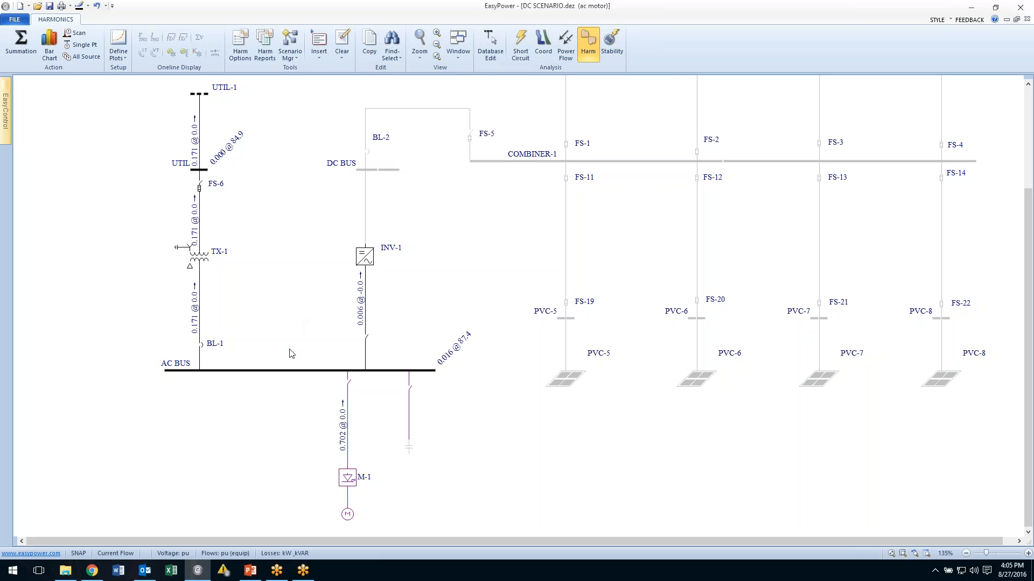
click(486, 51)
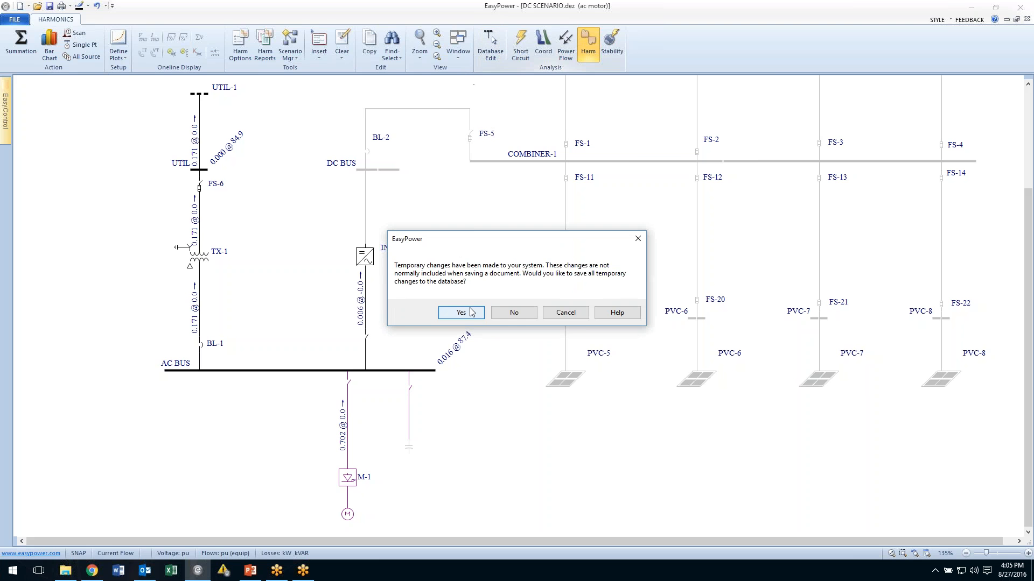
click(470, 312)
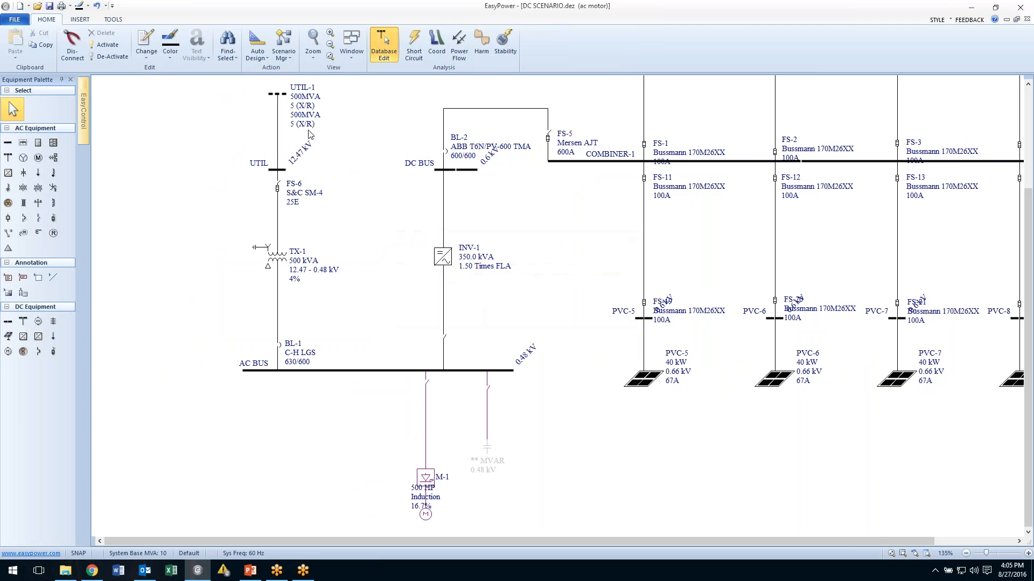
Open the base case, storing the changes to the current scenario.
click(281, 57)
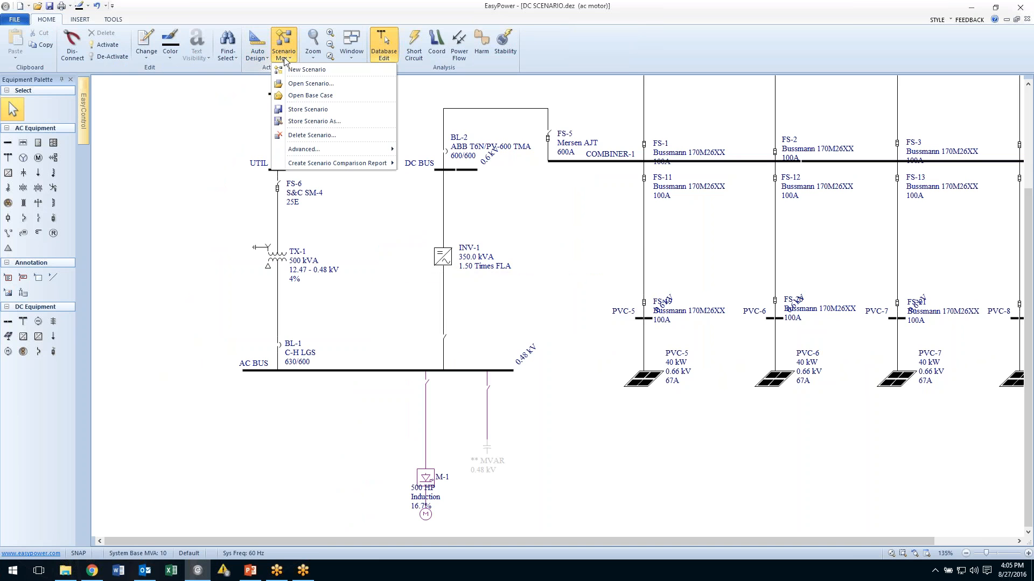
click(295, 96)
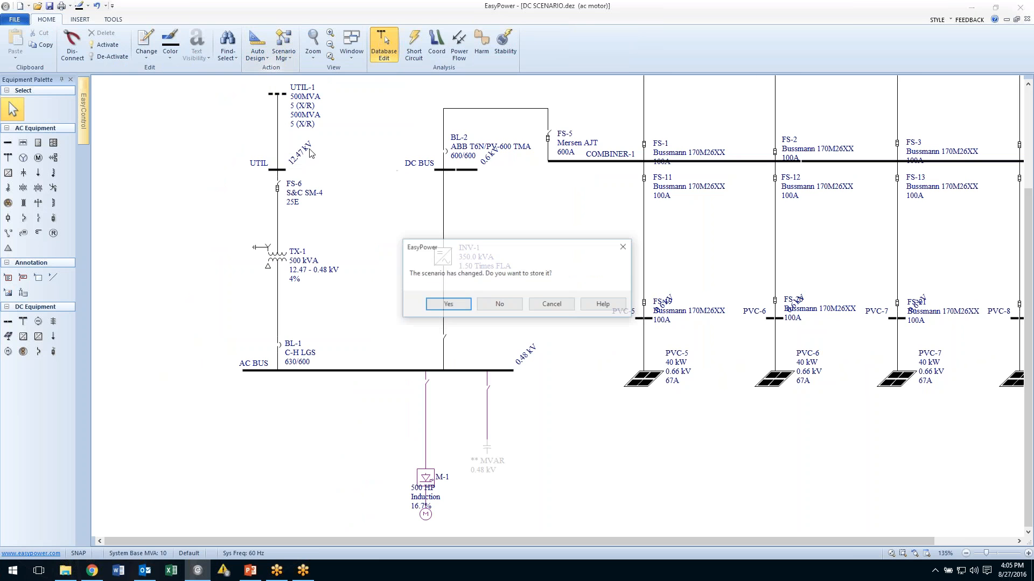
click(466, 307)
Run a power flow solution on the base case.
drag(460, 298, 329, 443)
drag(366, 367, 396, 340)
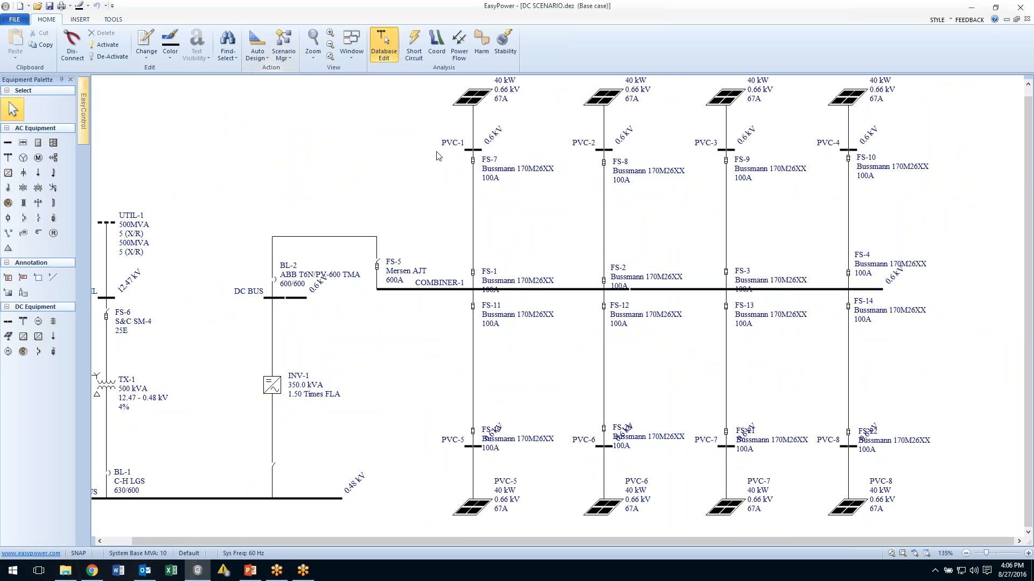
click(460, 47)
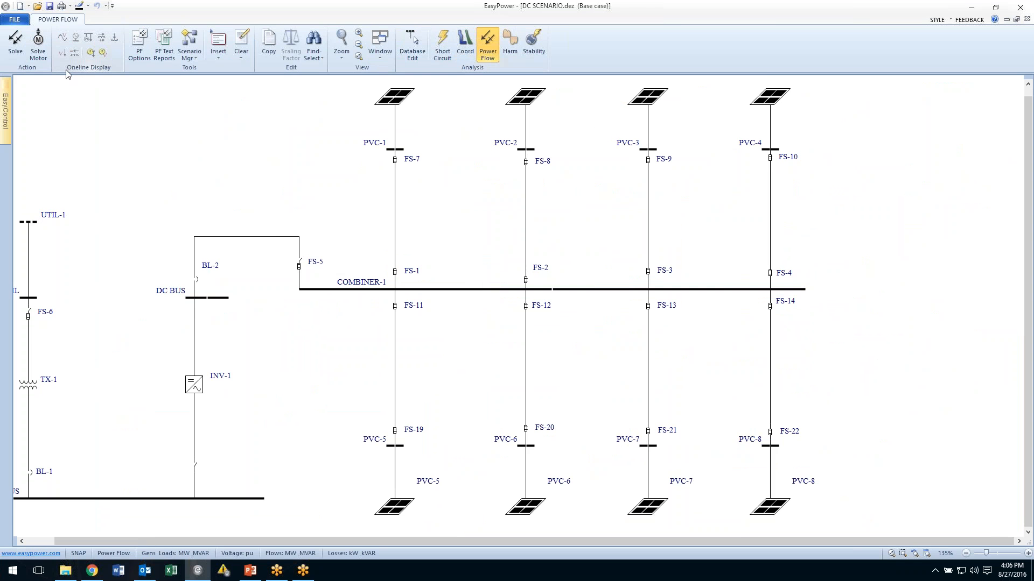
click(15, 42)
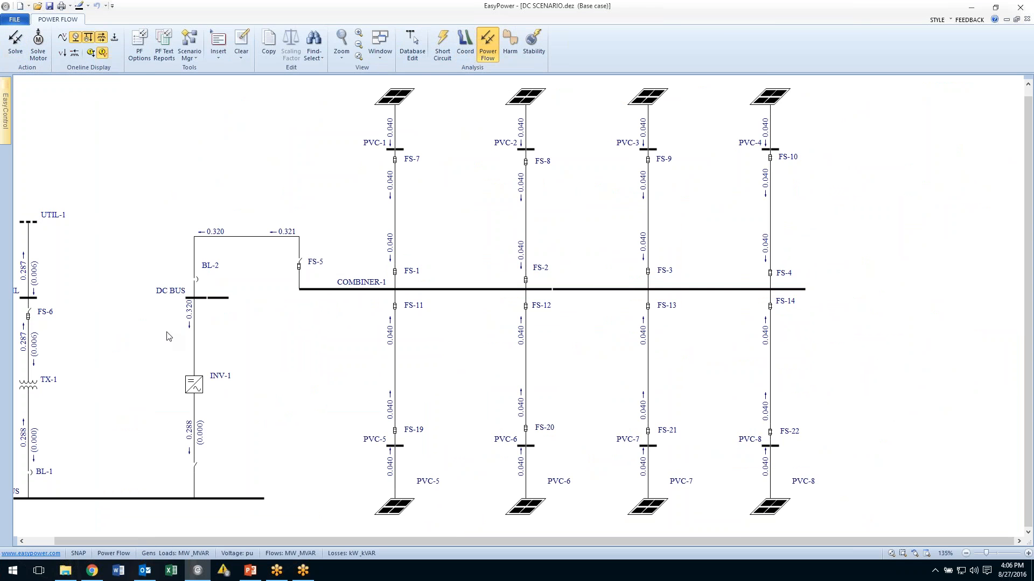
drag(168, 336, 237, 307)
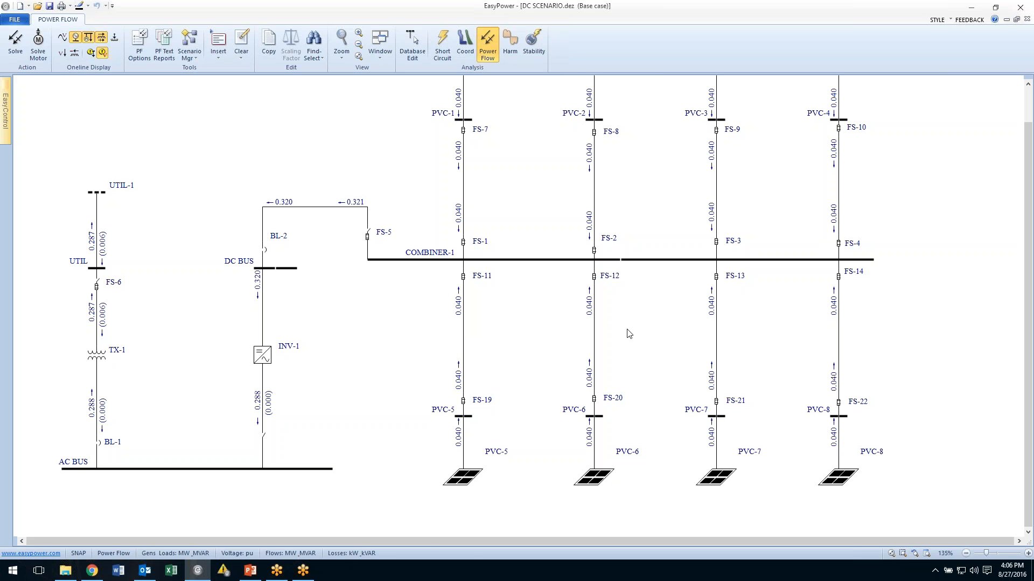
Switch to PowerPoint and start the slide show from the current slide.
click(250, 572)
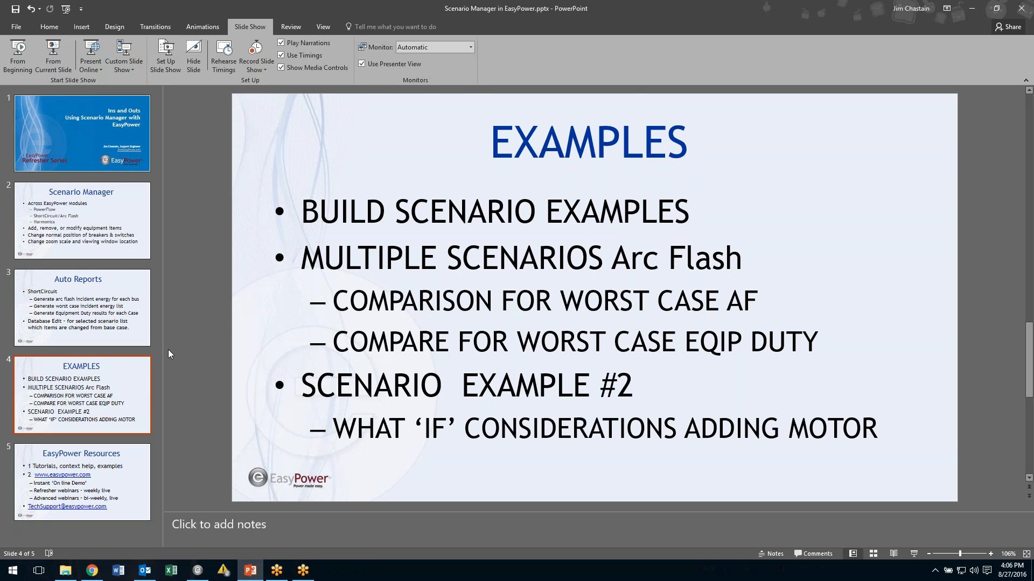
click(47, 57)
click(46, 57)
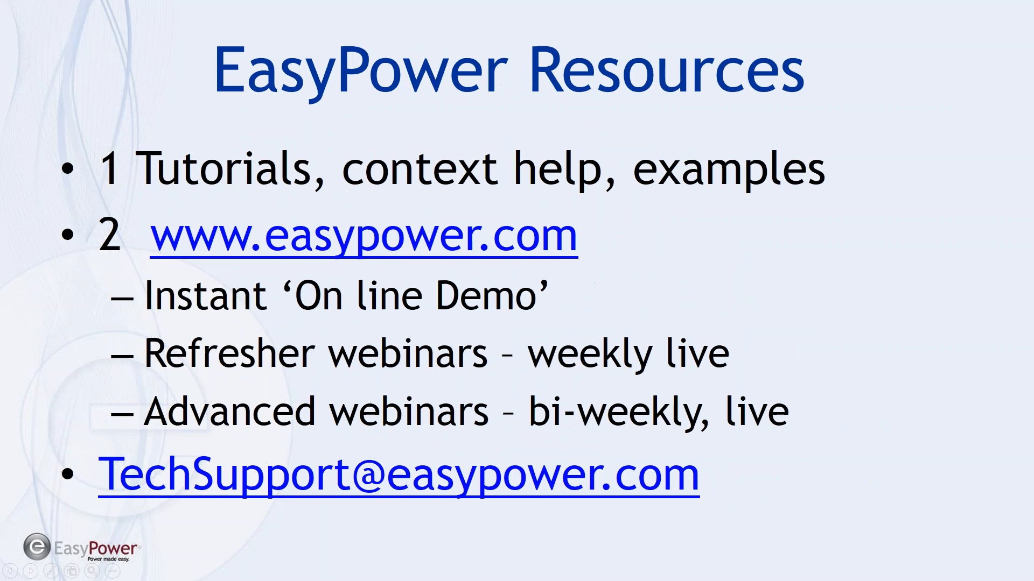